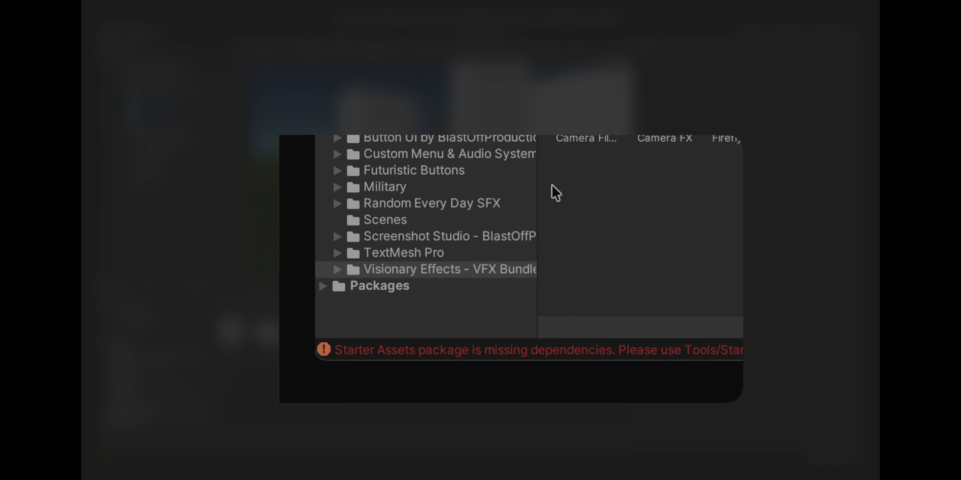
Open the VFX Preset Cameras folder inside the Visionary Effects - VFX Bundle folder in the project assets
left_click(136, 417)
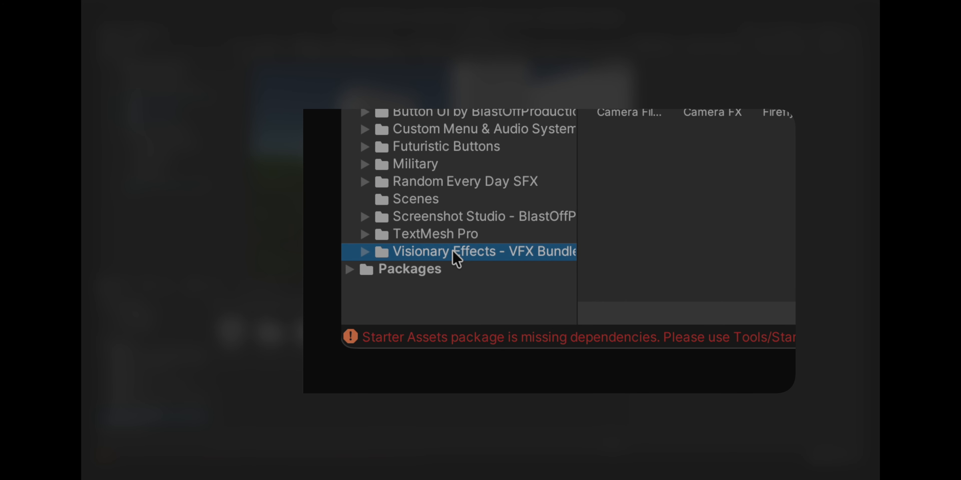
left_click_drag(579, 240, 634, 243)
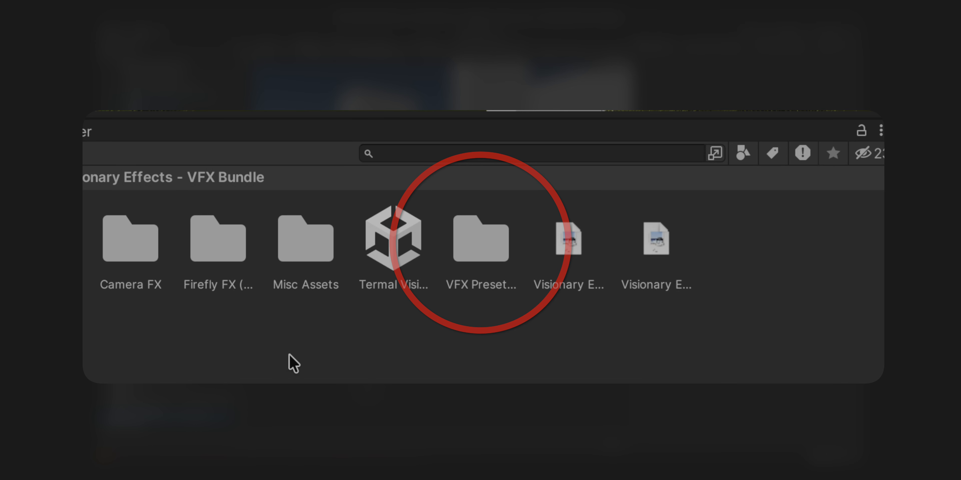
double_click(481, 239)
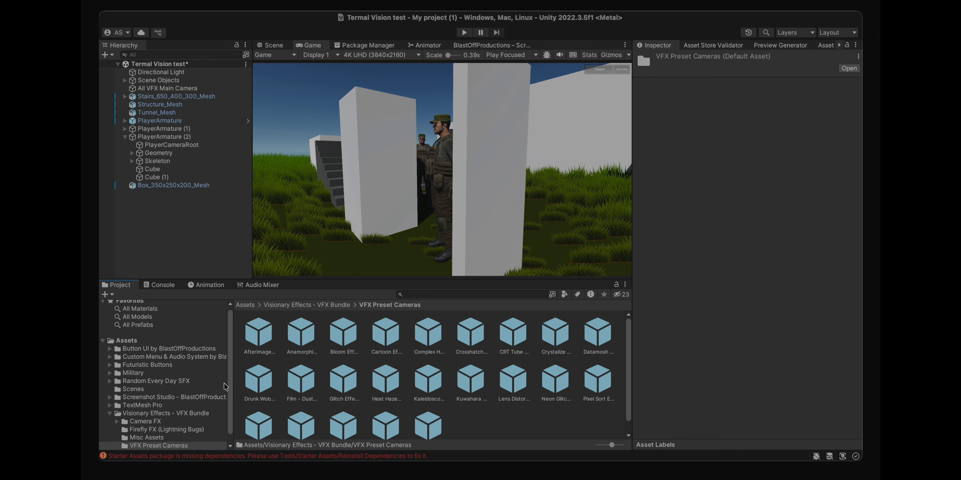
left_click(147, 447)
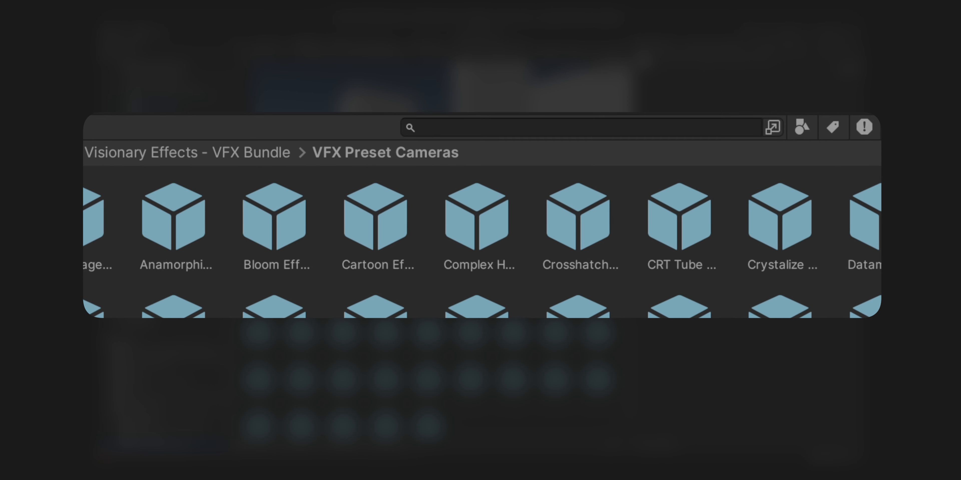
Add the Complex Heat Vision preset camera prefab to the scene hierarchy and select it there
scroll(634, 316, "down", 3)
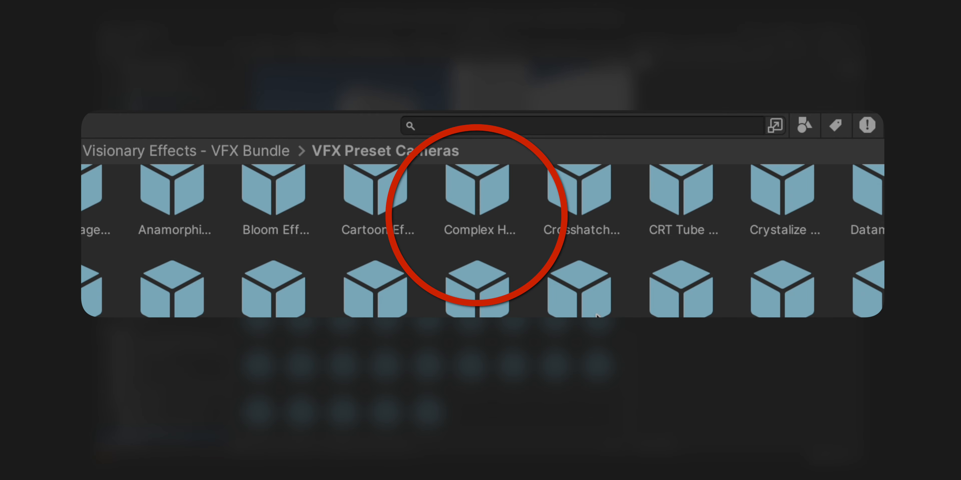
scroll(597, 317, "up", 3)
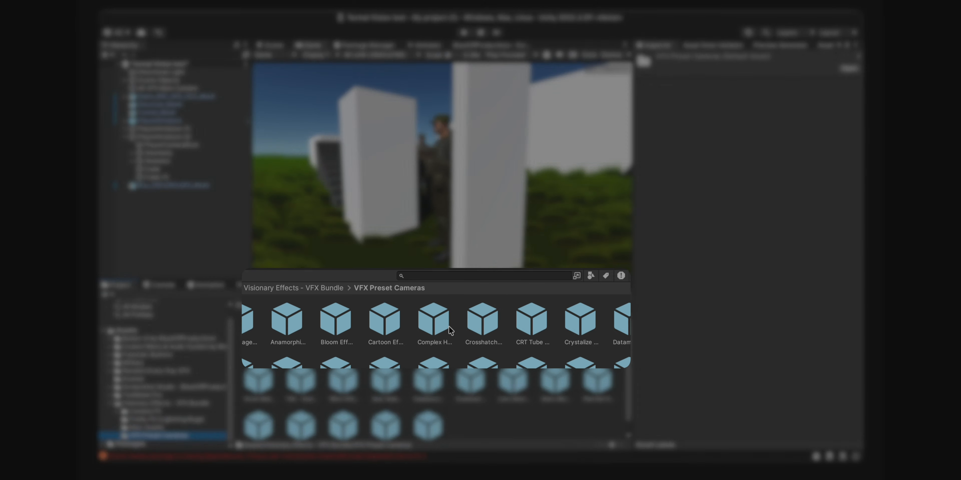
left_click(427, 335)
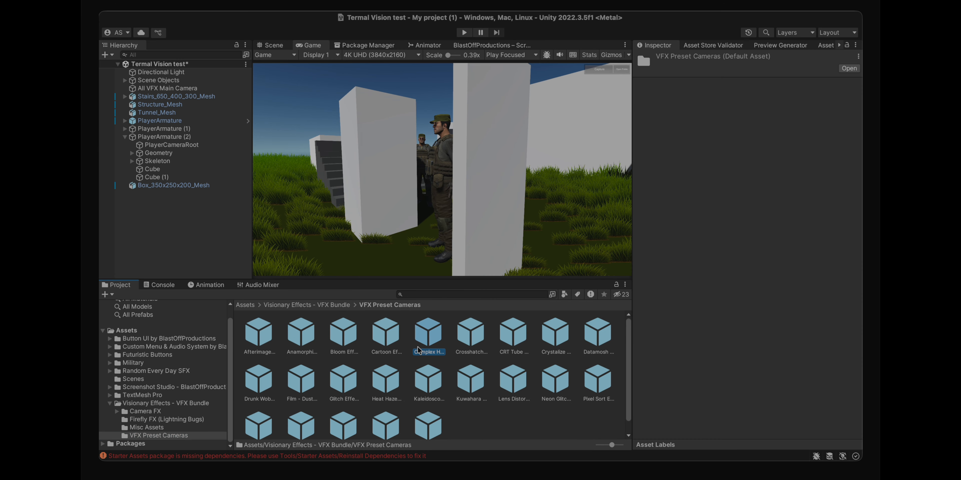
scroll(668, 317, "down", 3)
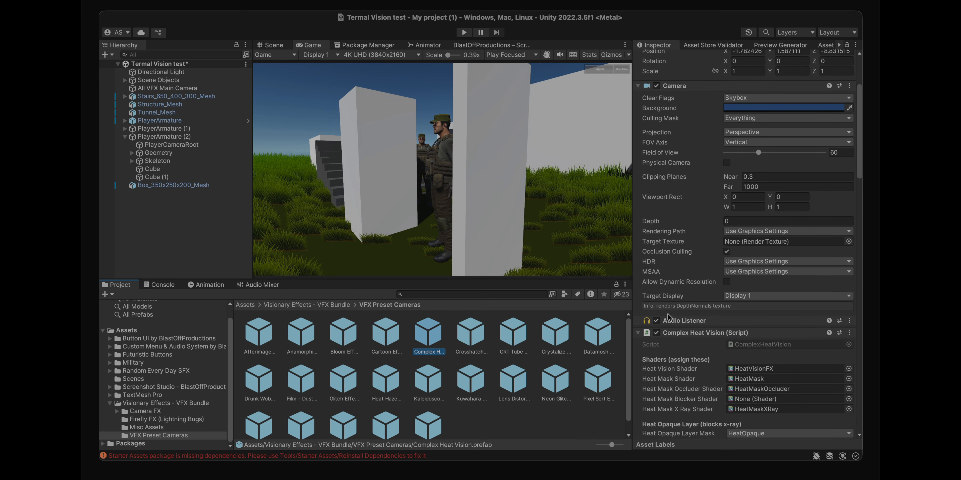
left_click_drag(429, 328, 154, 206)
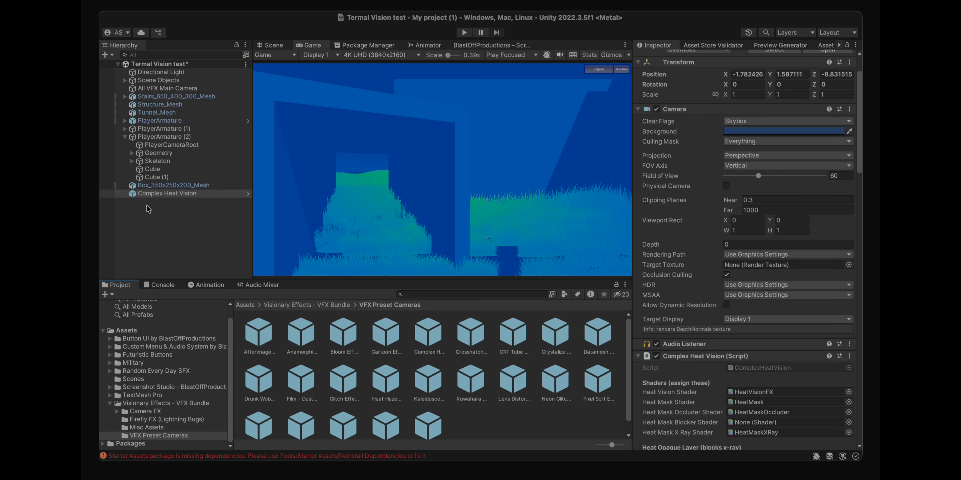
left_click(183, 194)
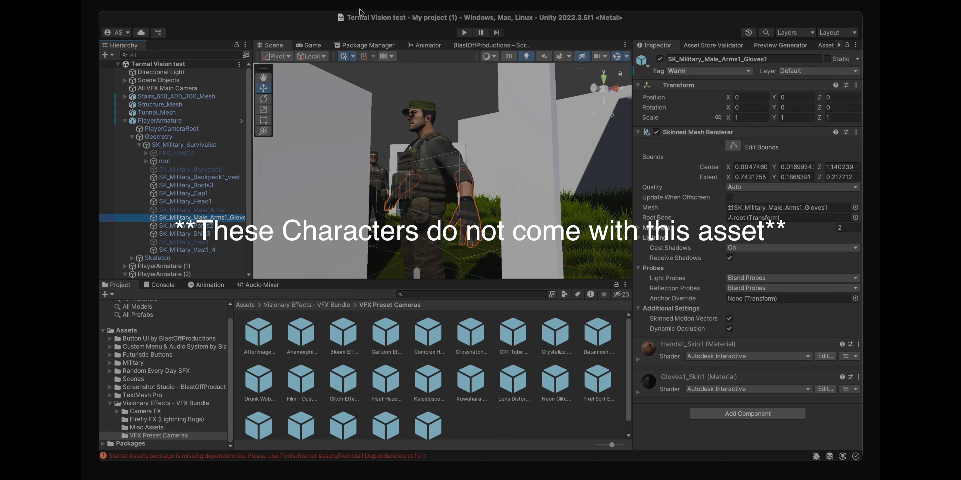
Review the tag options for the soldier's gloved arms mesh and check the tags assigned to the pants, shirt and Vest1_4 meshes
left_click(312, 45)
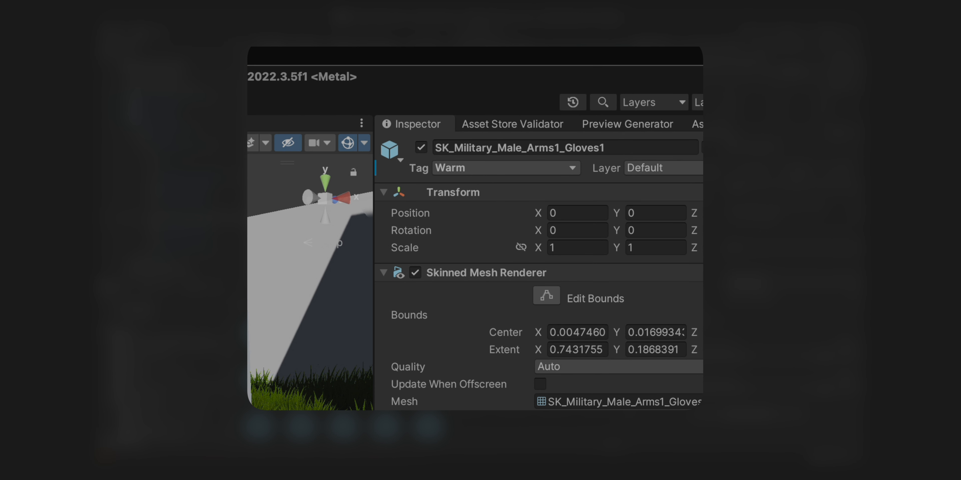
left_click(482, 169)
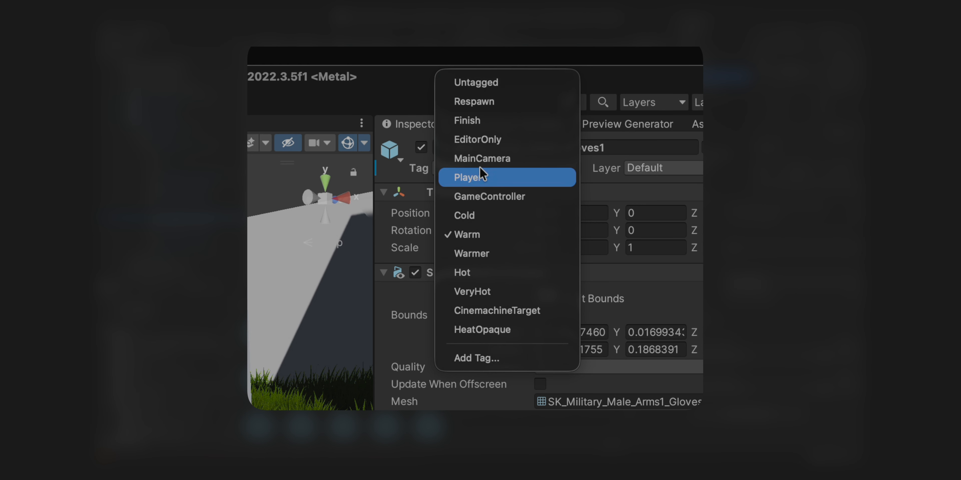
left_click(393, 206)
left_click(179, 220)
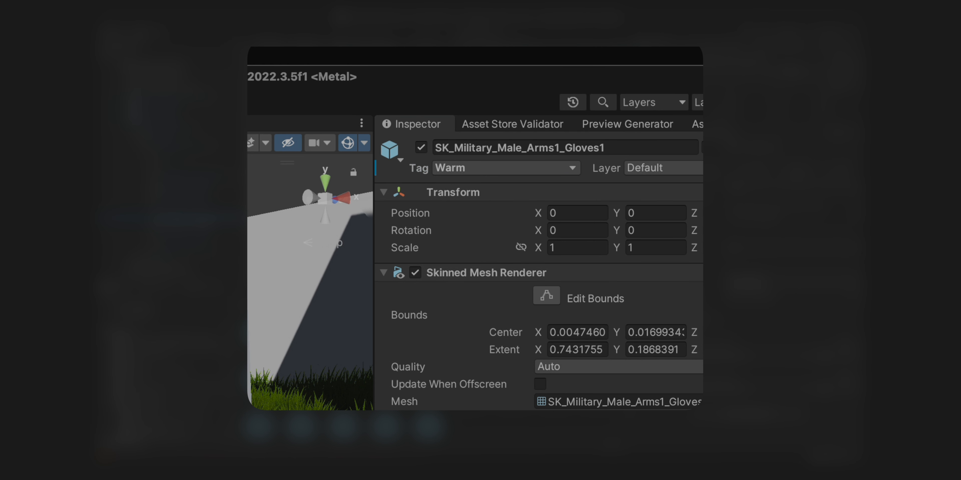
left_click(179, 226)
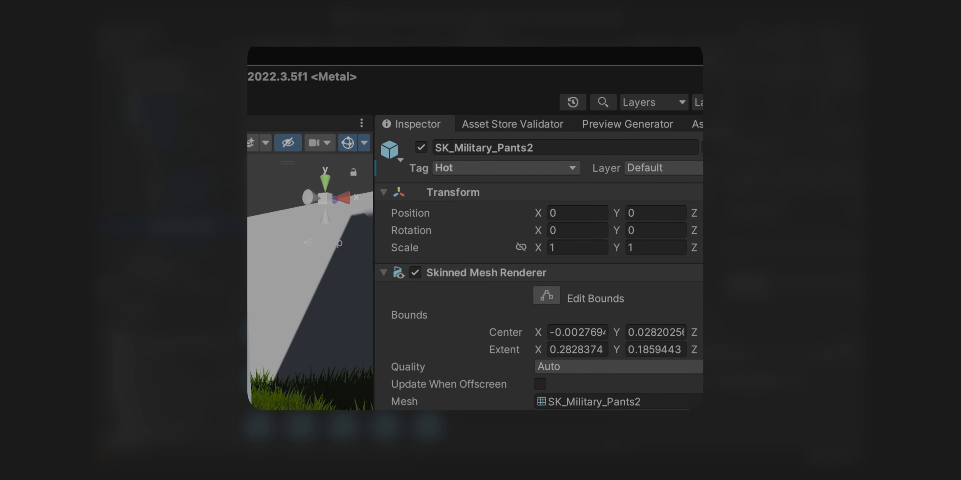
left_click(179, 234)
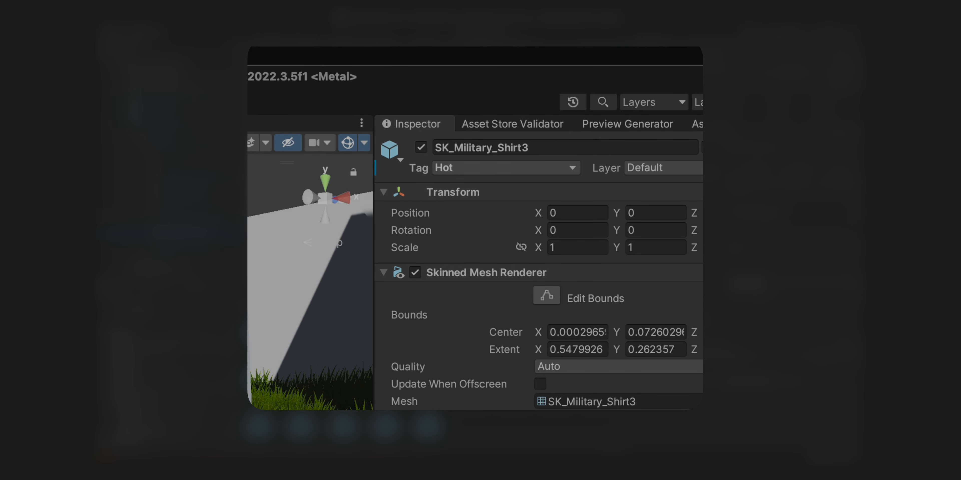
left_click(179, 250)
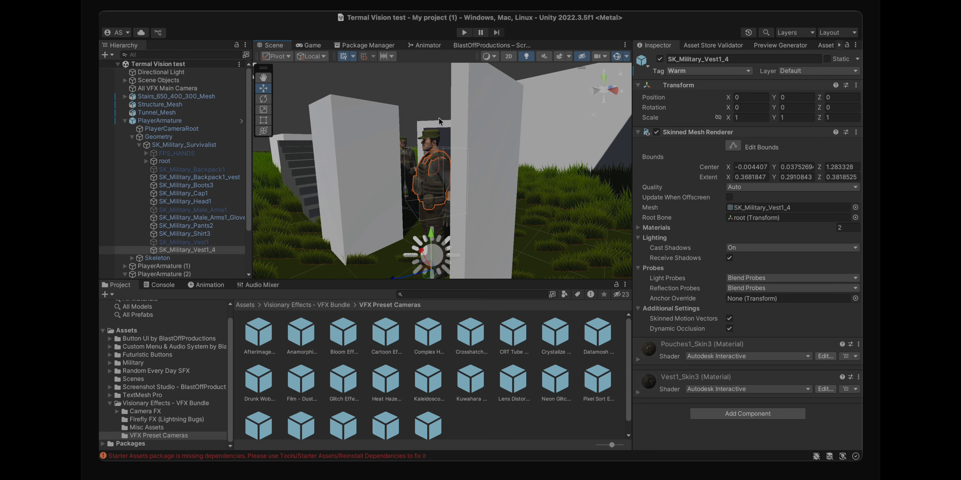
Inspect the tag and layer of the two wall objects, Cube and Cube (1), in the scene
mouse_move(515, 159)
right_mouse_down()
mouse_move(523, 159)
mouse_move(514, 159)
right_mouse_up()
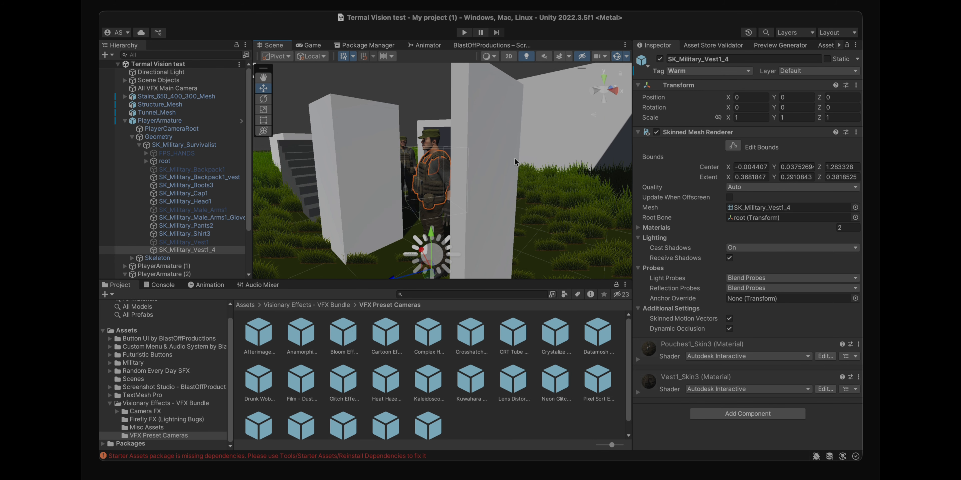
left_click(366, 131)
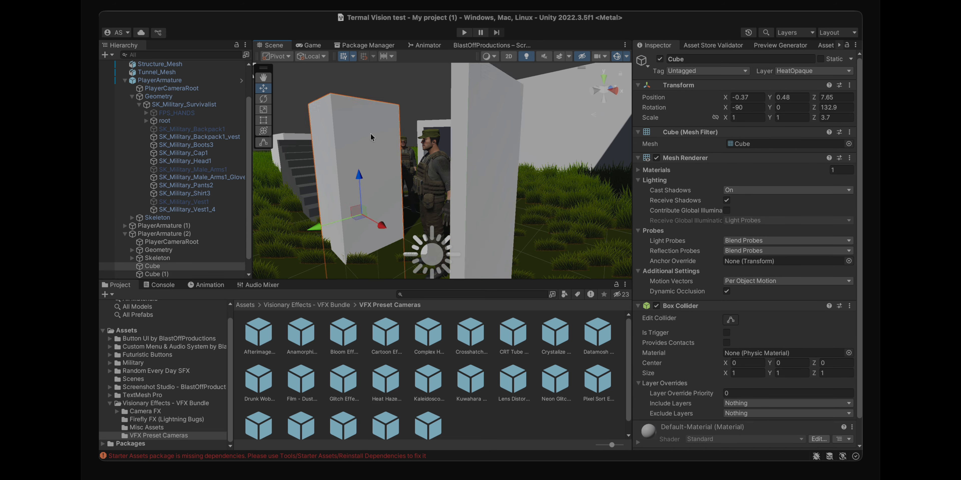
left_click(490, 134)
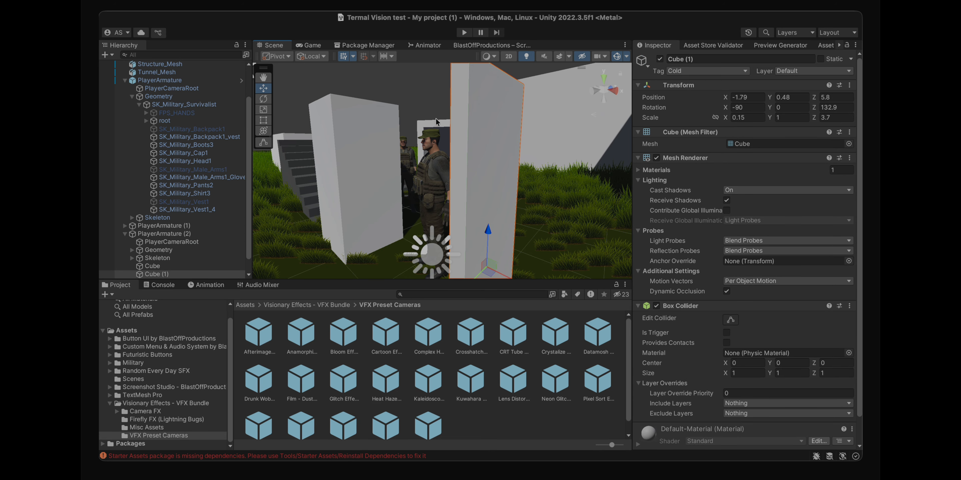
Shift the Complex Heat Vision camera along its X position while watching the game view
left_click(314, 43)
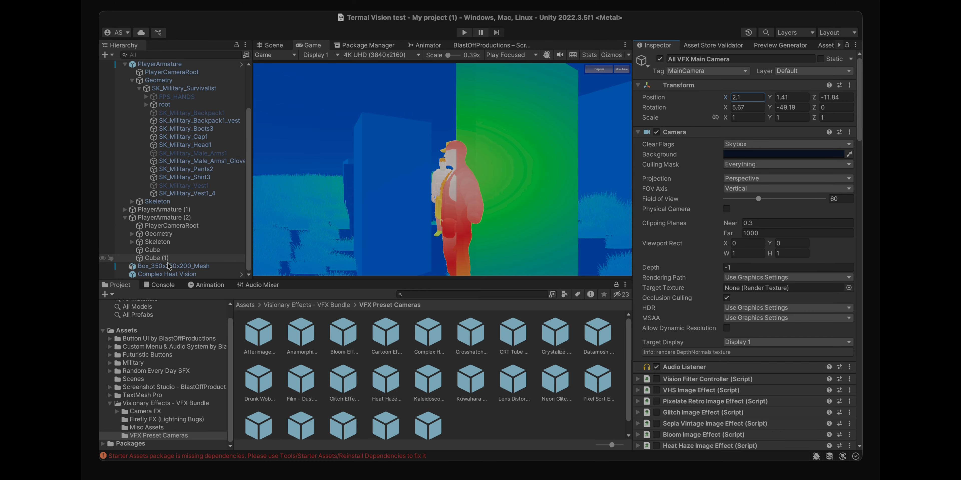
left_click(167, 274)
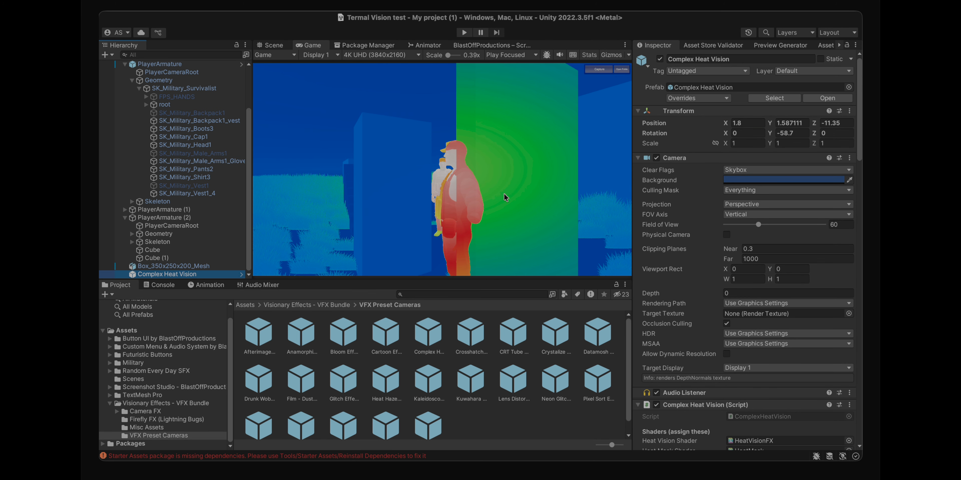
left_click(723, 123)
left_click_drag(724, 123, 466, 187)
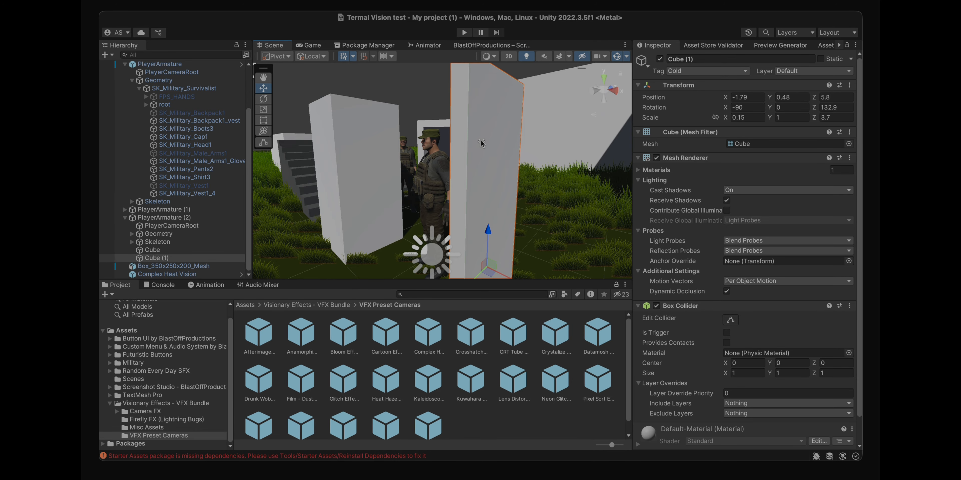
Check the Cube (1) wall in the game view and examine the layer options for the Cube wall, leaving it on HeatOpaque
left_click(316, 45)
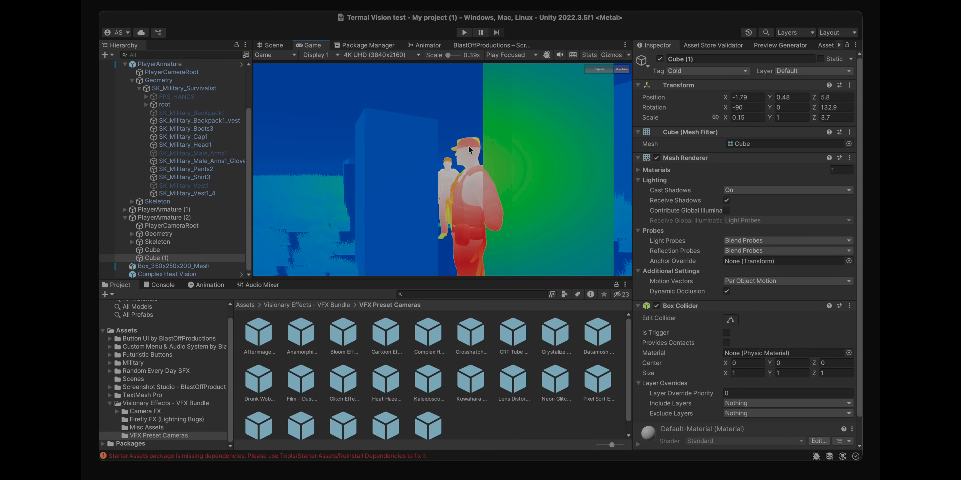
left_click(269, 45)
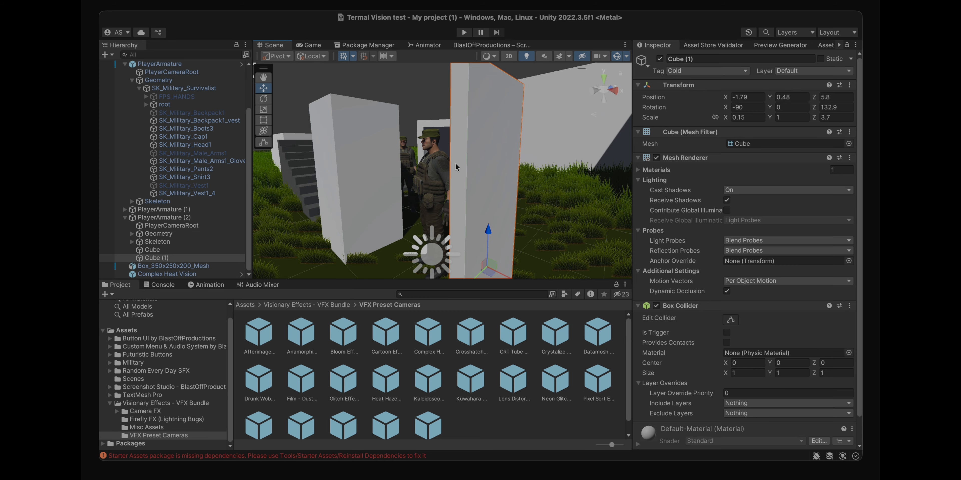
left_click(382, 146)
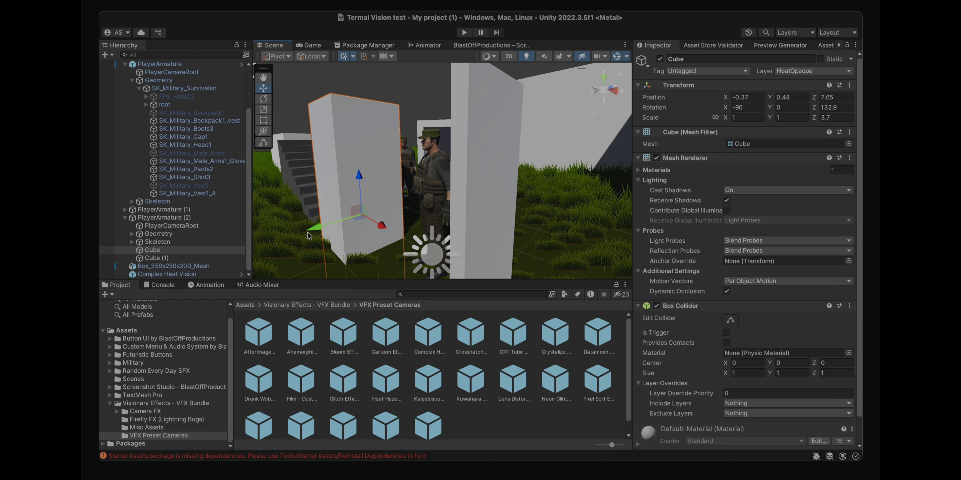
left_click(159, 255)
left_click(160, 253)
left_click(354, 136)
left_click(153, 251)
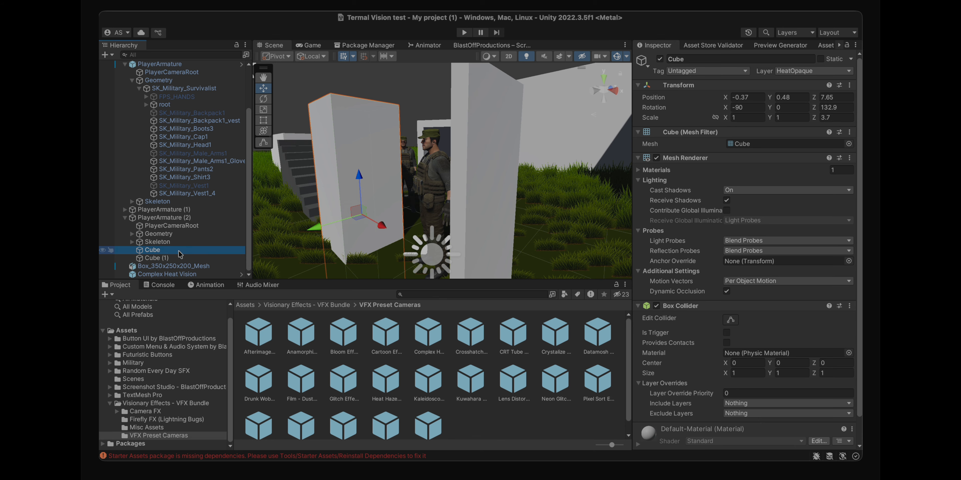
left_click(817, 71)
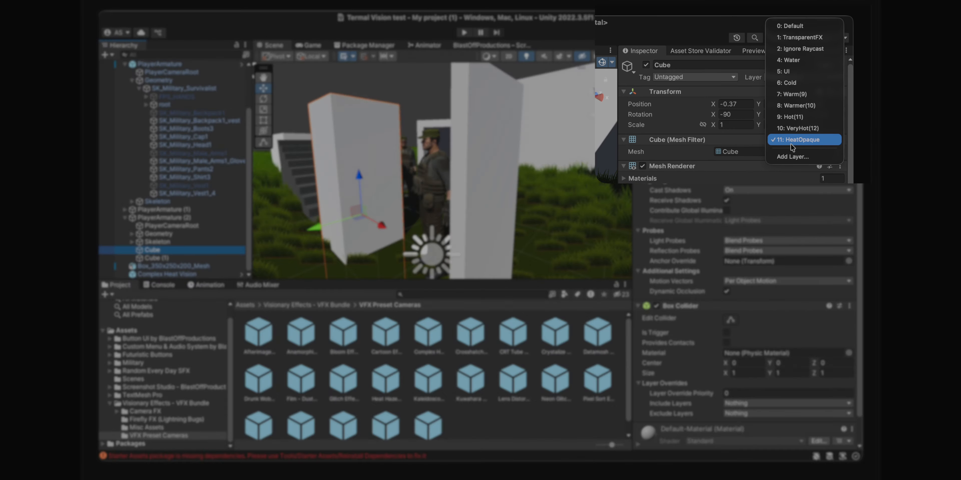
left_click(756, 87)
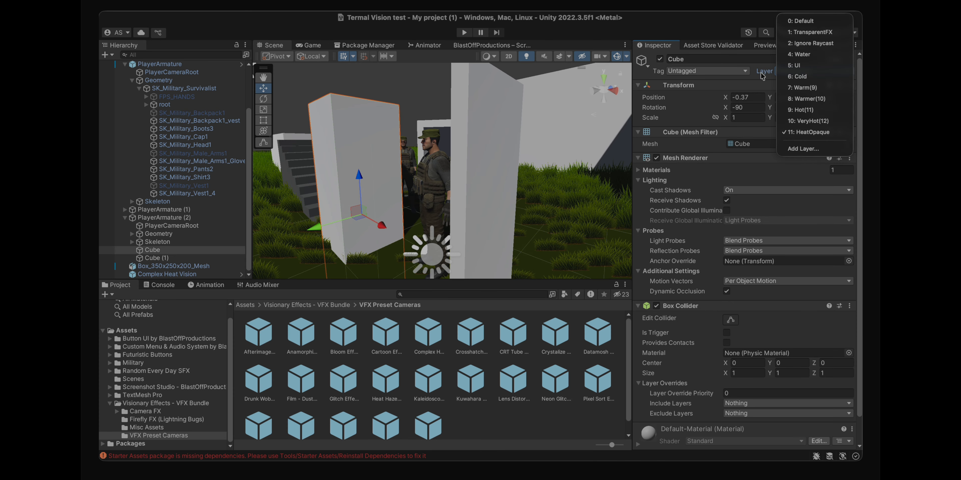
left_click(748, 84)
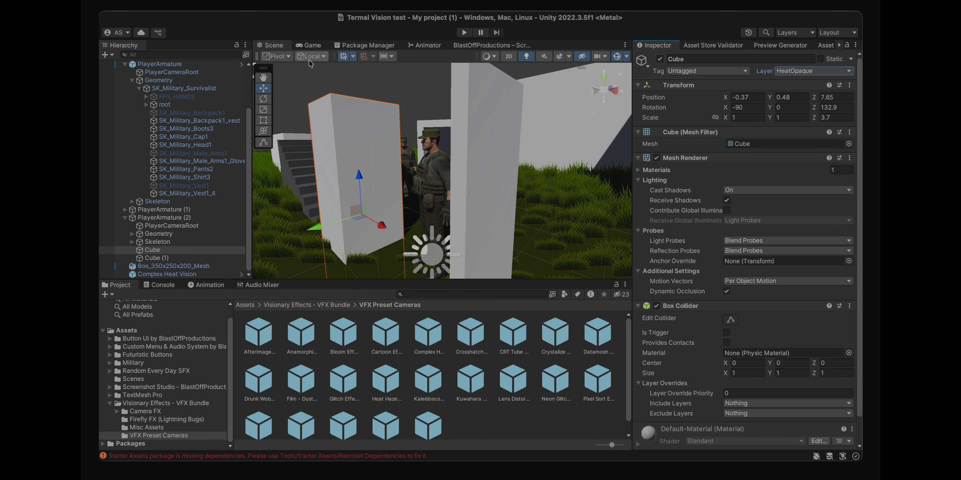
Set the Complex Heat Vision camera's Position X to 1.84 while watching the game view
left_click(312, 45)
left_click(190, 275)
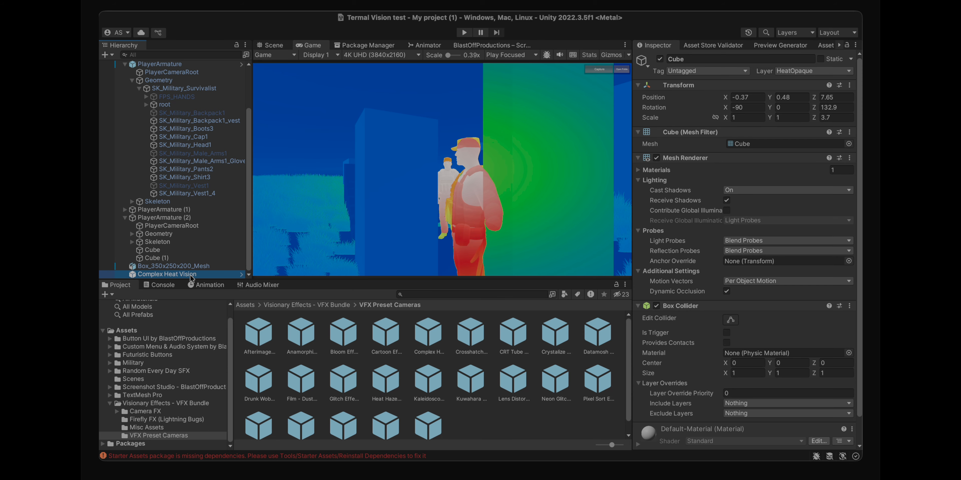
left_click(729, 124)
mouse_move(728, 123)
left_mouse_down()
mouse_move(696, 125)
mouse_move(744, 131)
left_mouse_up()
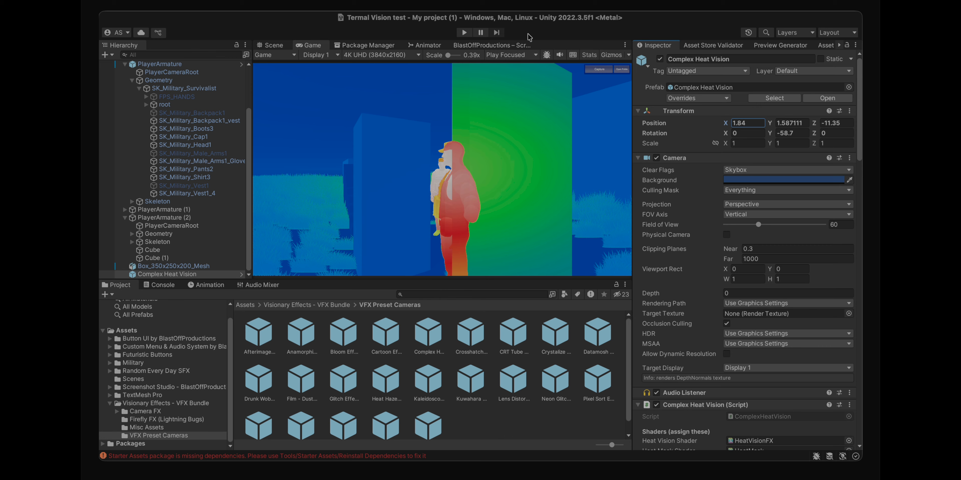
left_click(527, 30)
Examine the Complex Heat Vision script settings, including its shaders, Heat Opaque Layer Mask and tag-to-heat mappings
left_click(200, 273)
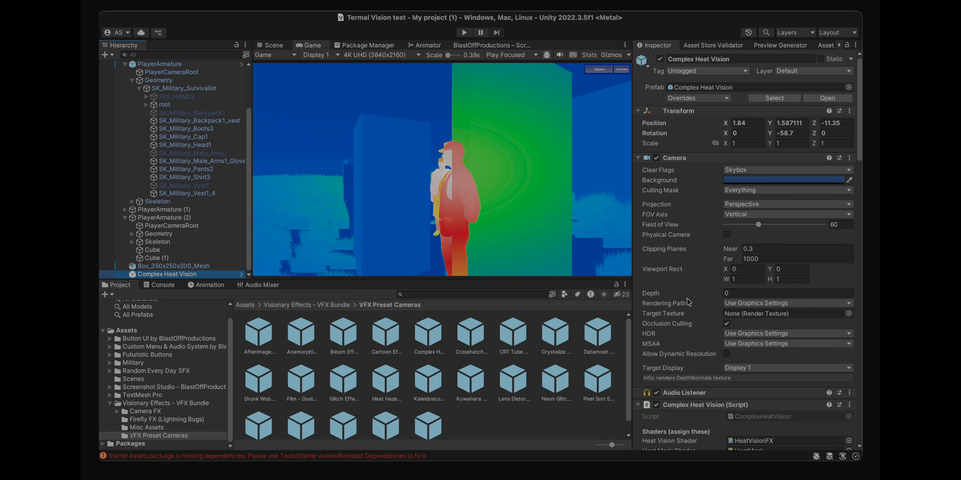
scroll(688, 301, "down", 15)
scroll(688, 301, "up", 12)
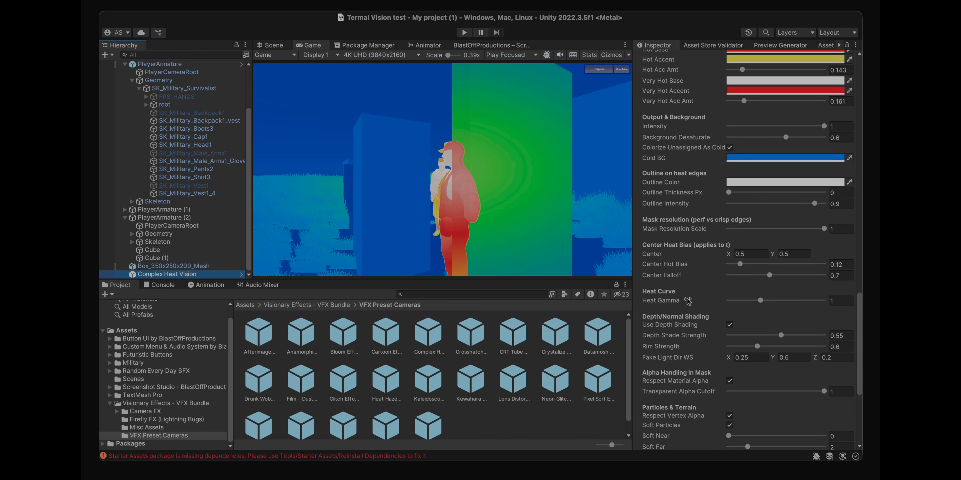
scroll(688, 301, "down", 5)
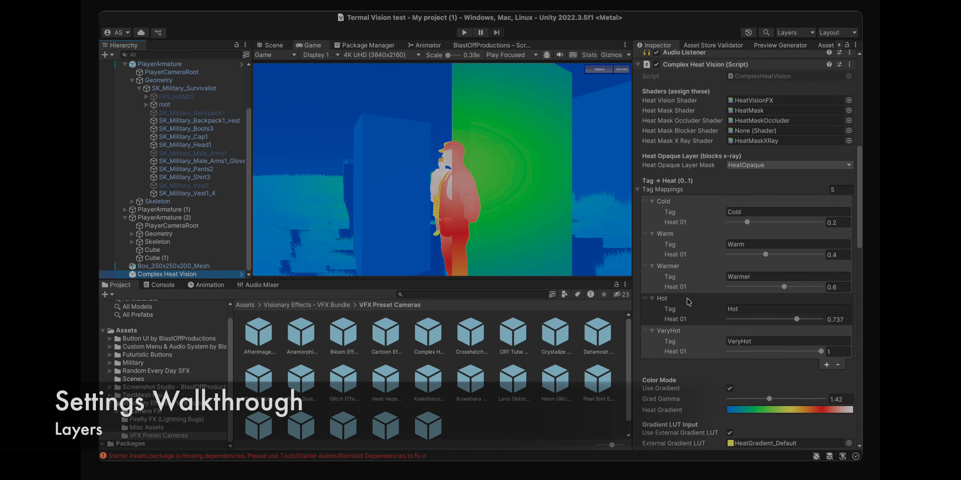
scroll(691, 157, "down", 1)
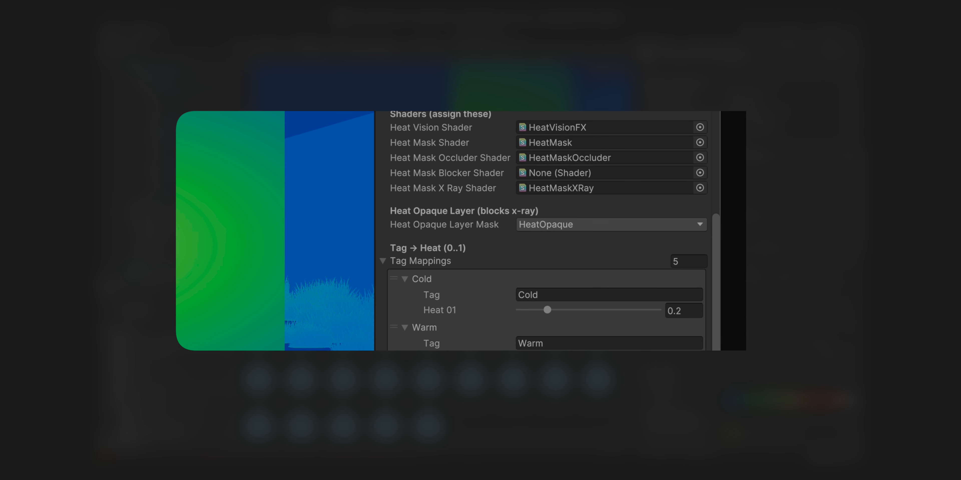
Set the Heat Opaque Layer Mask to Everything, check the game view, and switch the mask to Nothing
left_click(555, 219)
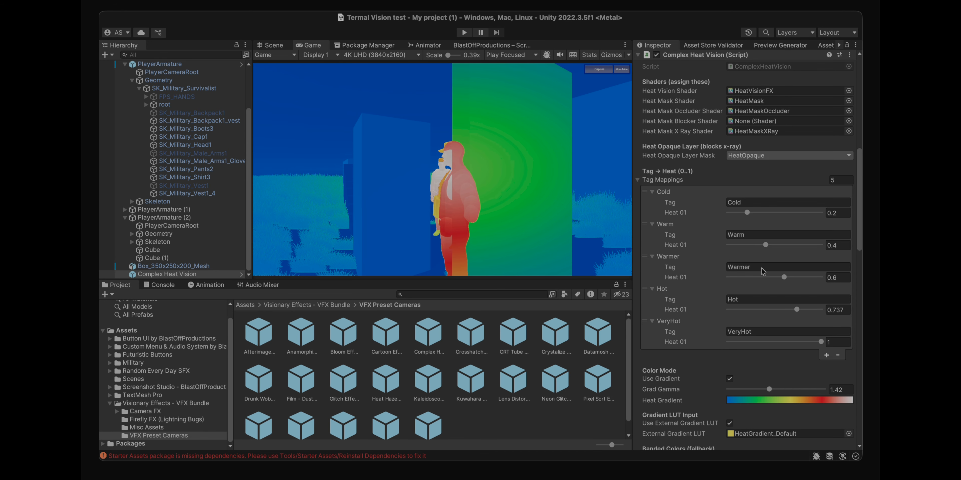
left_click(754, 180)
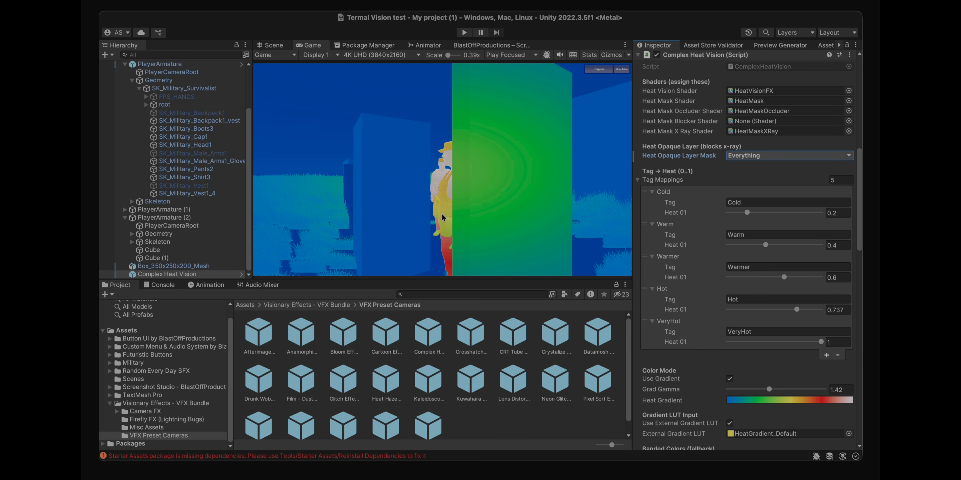
left_click(749, 157)
left_click(750, 167)
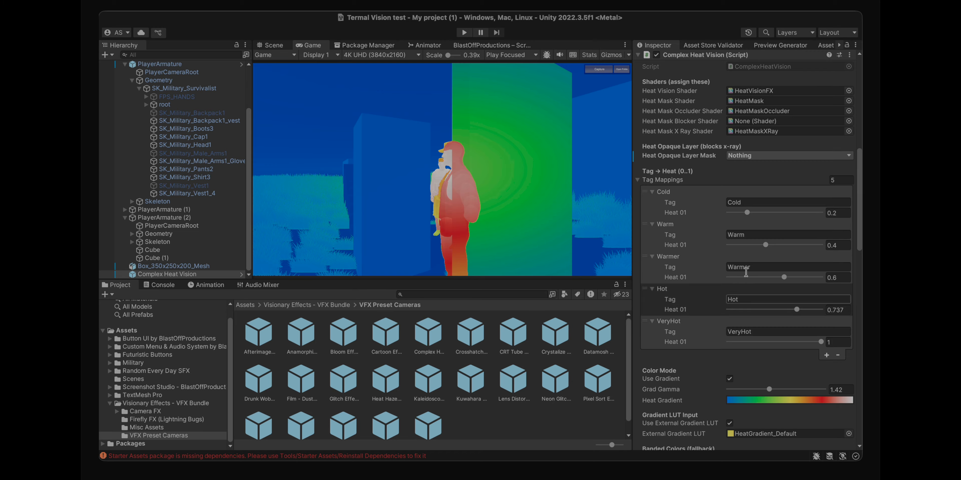
Add a custom layer named Building 7 in the User Layer 12 slot
scroll(719, 164, "up", 10)
left_click(815, 71)
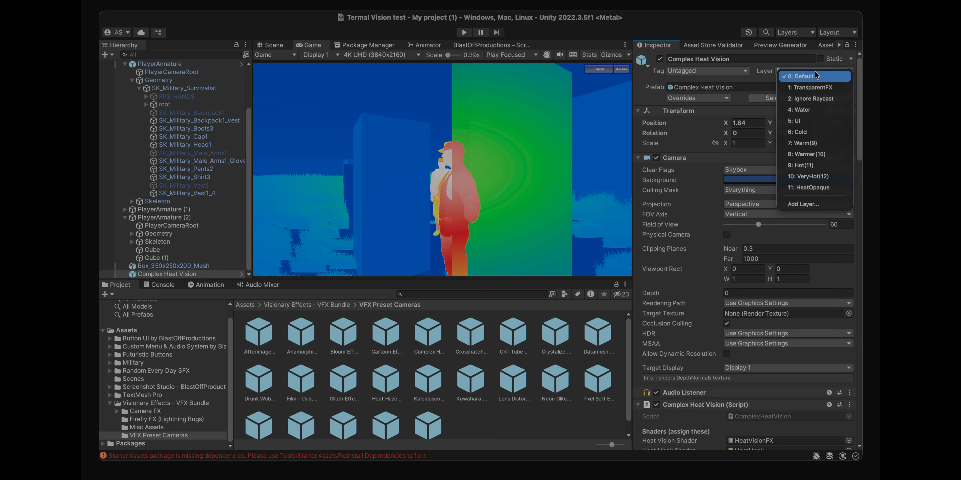
left_click(802, 204)
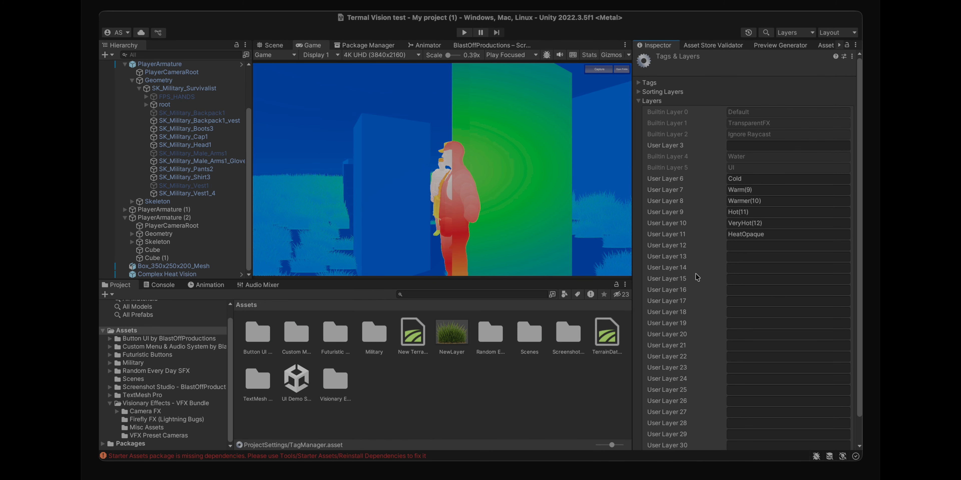
left_click(753, 246)
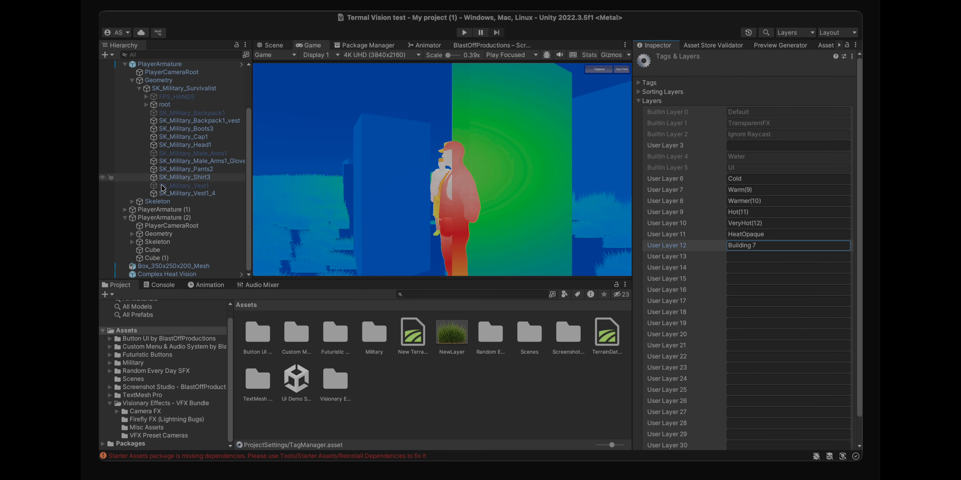
Set the Complex Heat Vision script's Heat Opaque Layer Mask to HeatOpaque and Building 7
left_click(157, 274)
scroll(675, 266, "down", 10)
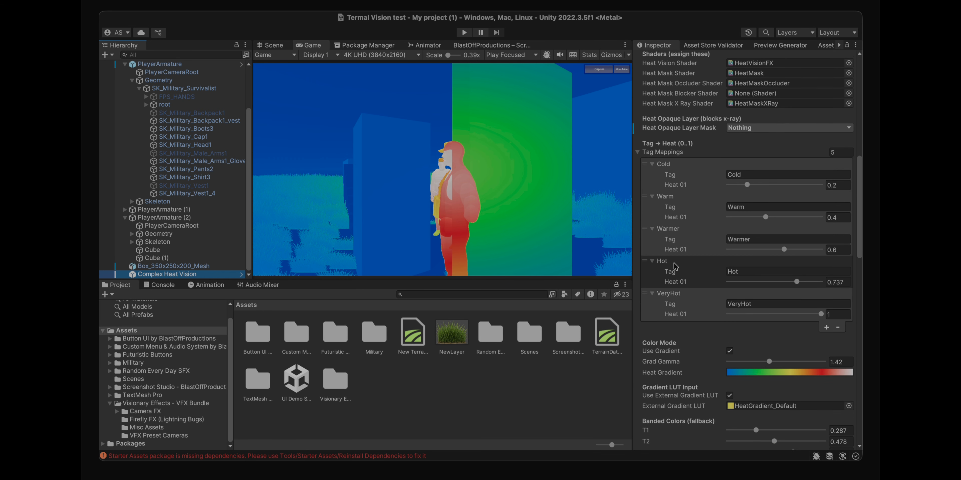
scroll(671, 258, "up", 2)
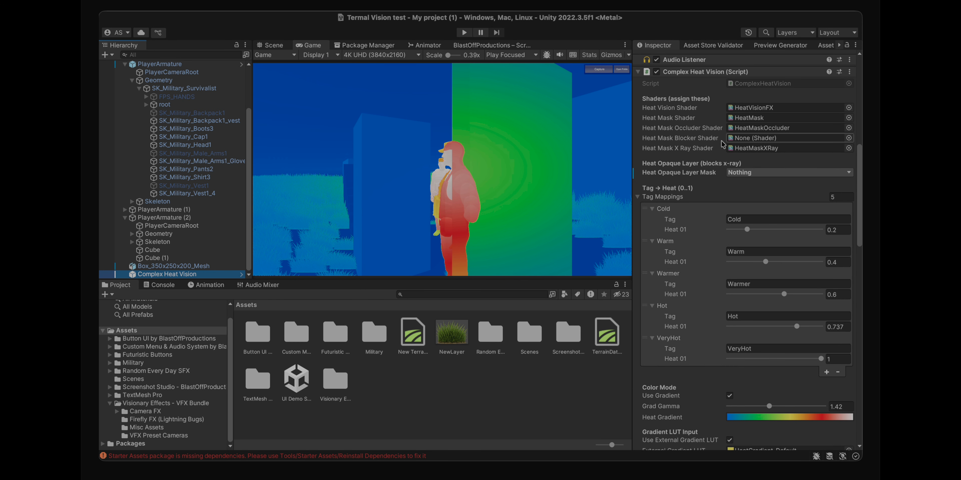
left_click(759, 173)
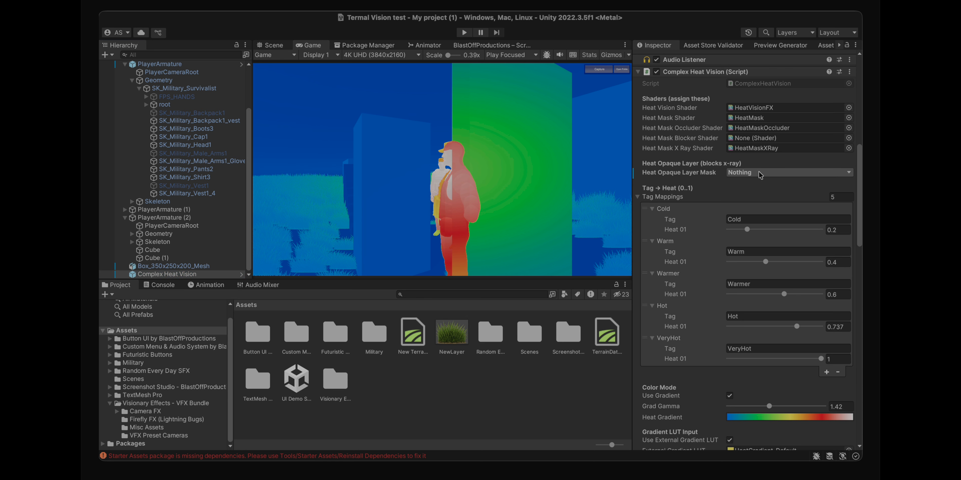
left_click(755, 309)
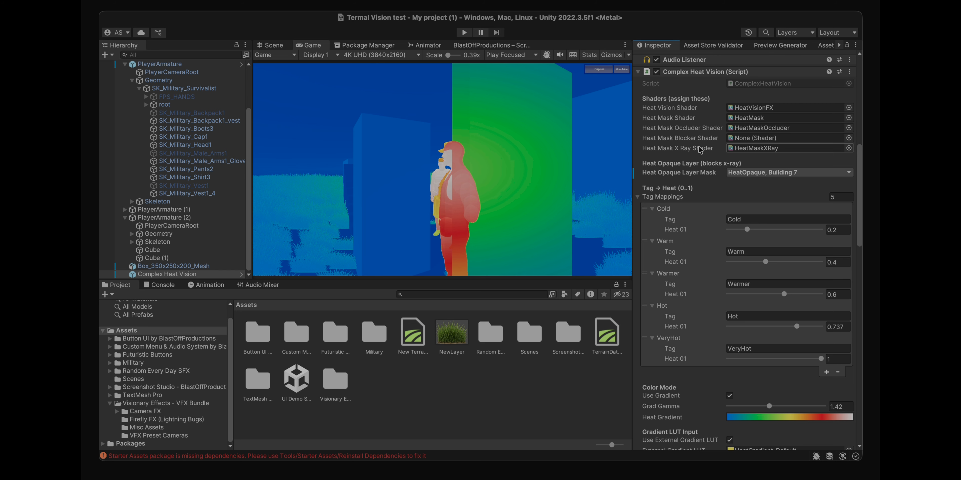
Assign the Cube (1) wall to the Building 7 layer, check the game view, and return the wall to Default
left_click(285, 46)
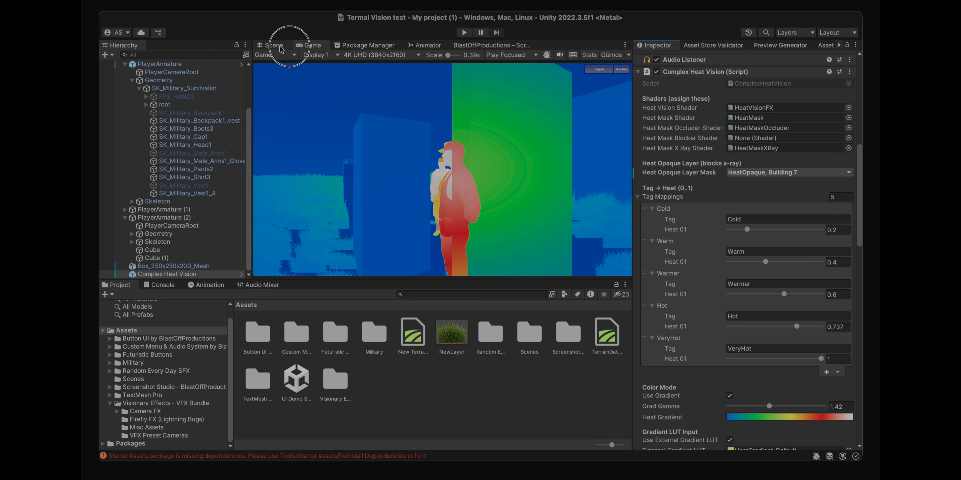
left_click(479, 127)
left_click(310, 46)
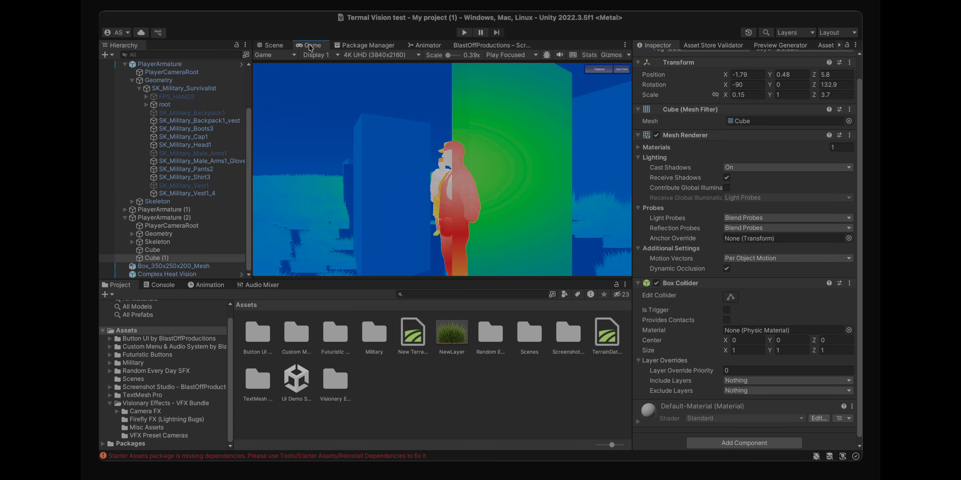
scroll(850, 83, "up", 2)
left_click(815, 71)
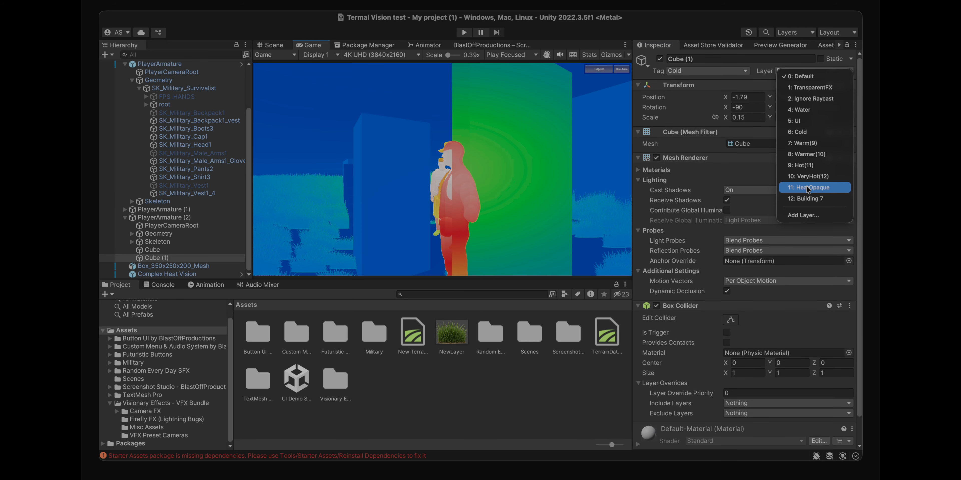
left_click(805, 203)
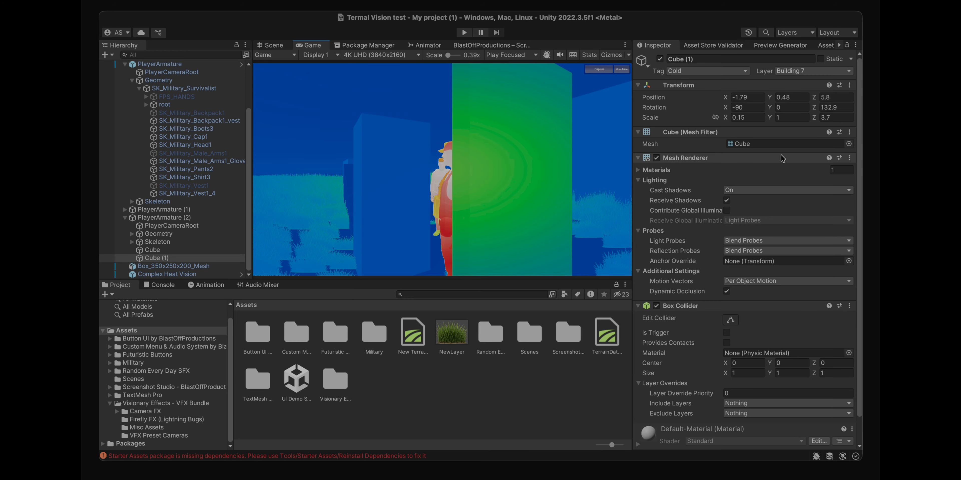
left_click(828, 72)
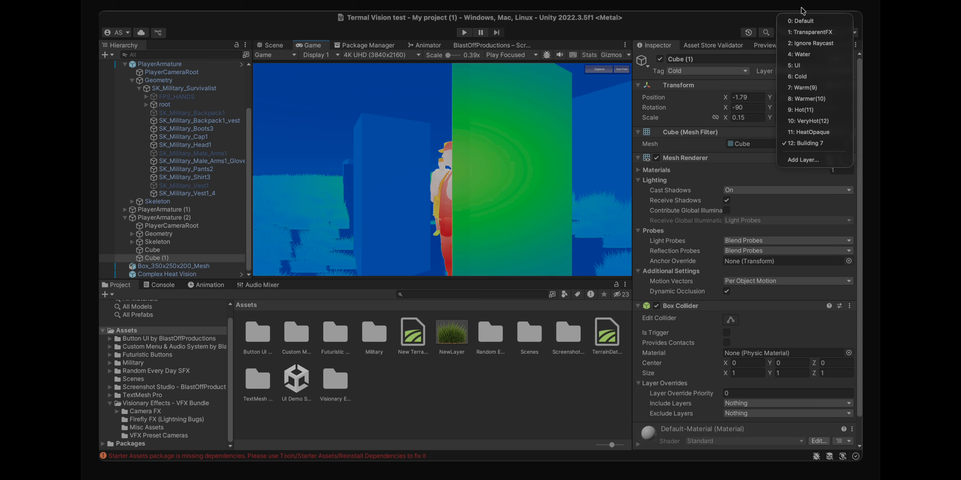
left_click(801, 21)
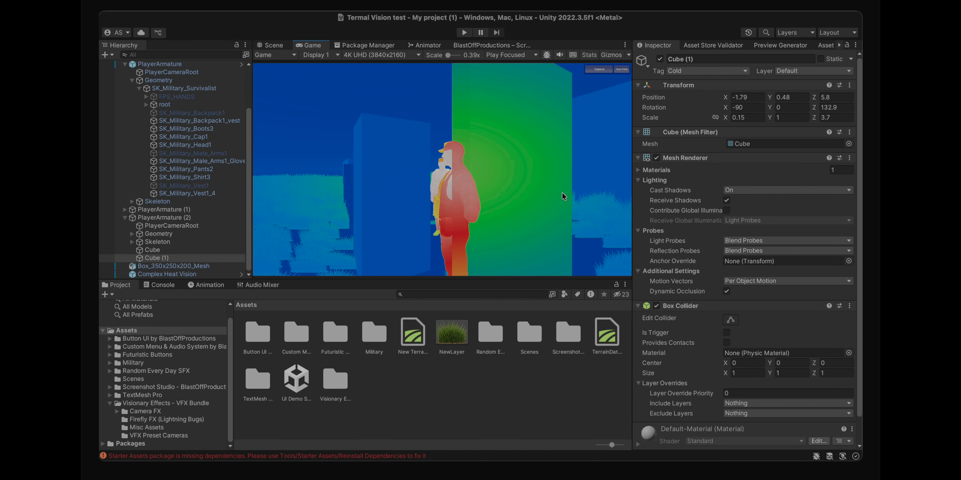
Add an extra tag mapping below VeryHot in the Complex Heat Vision script and remove it again
left_click(167, 274)
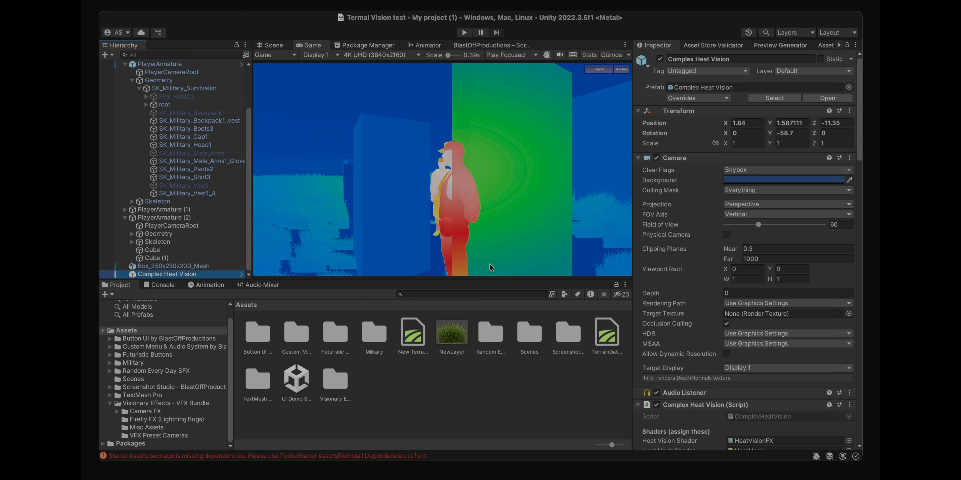
scroll(692, 326, "down", 15)
scroll(692, 326, "up", 5)
scroll(692, 326, "down", 10)
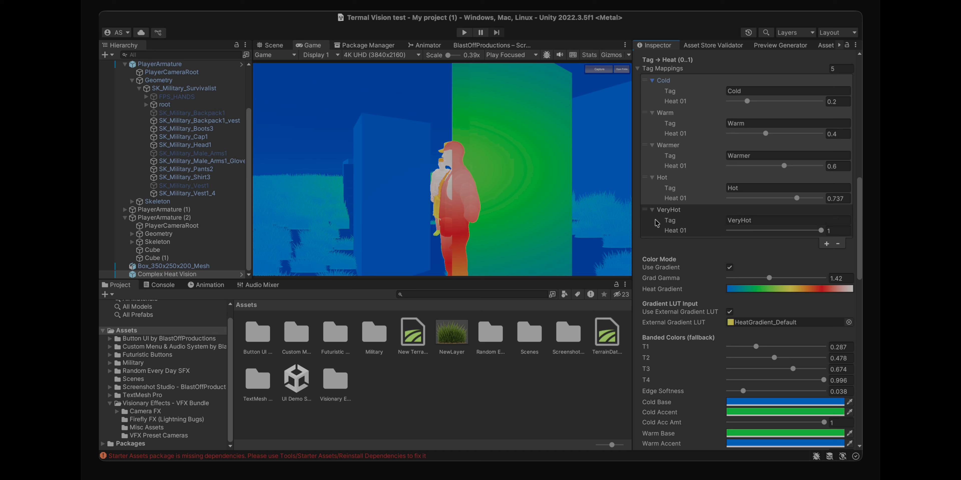
left_click(826, 244)
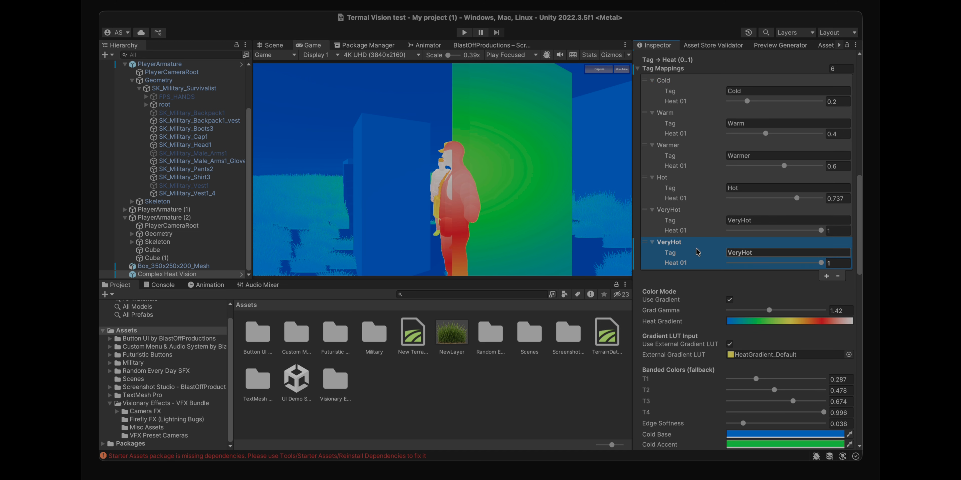
left_click(838, 277)
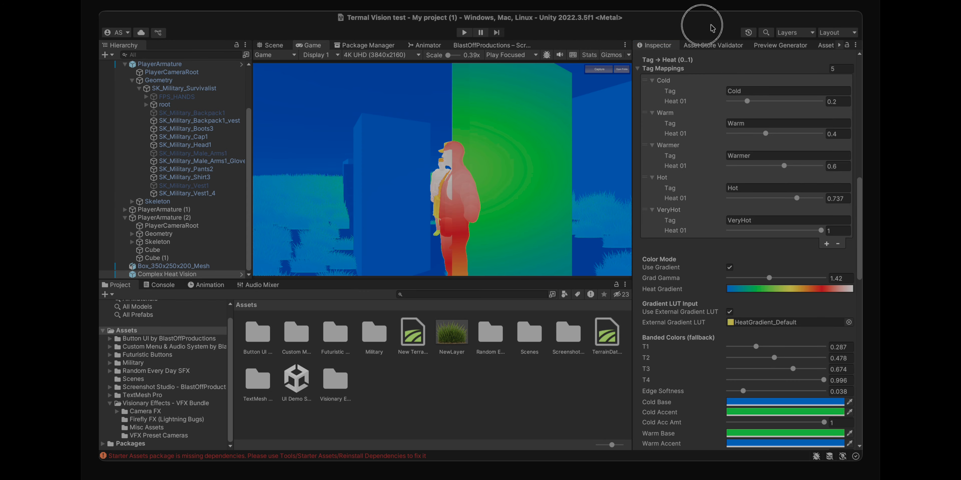
Try a Heat 01 value of 0.956 for the Cold tag, watch the wall in the game view, and restore 0.2
left_click_drag(746, 101, 815, 102)
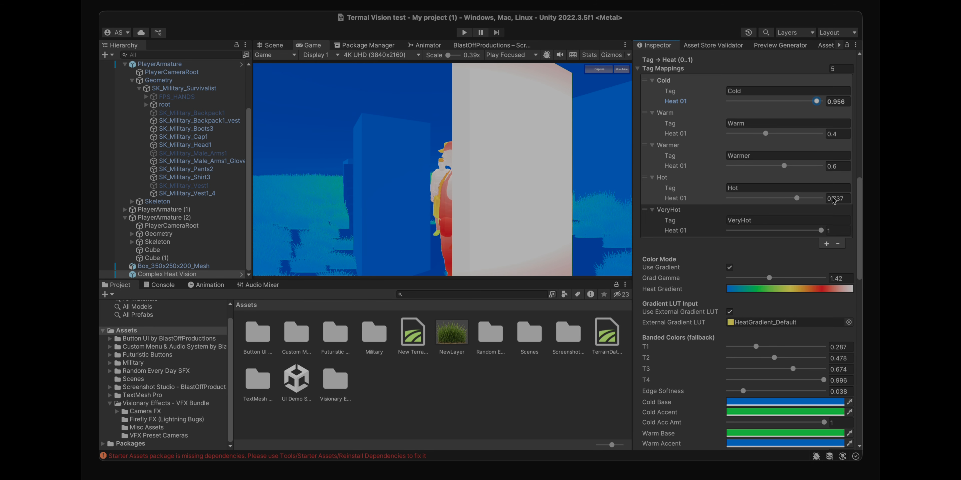
left_click_drag(805, 102, 732, 104)
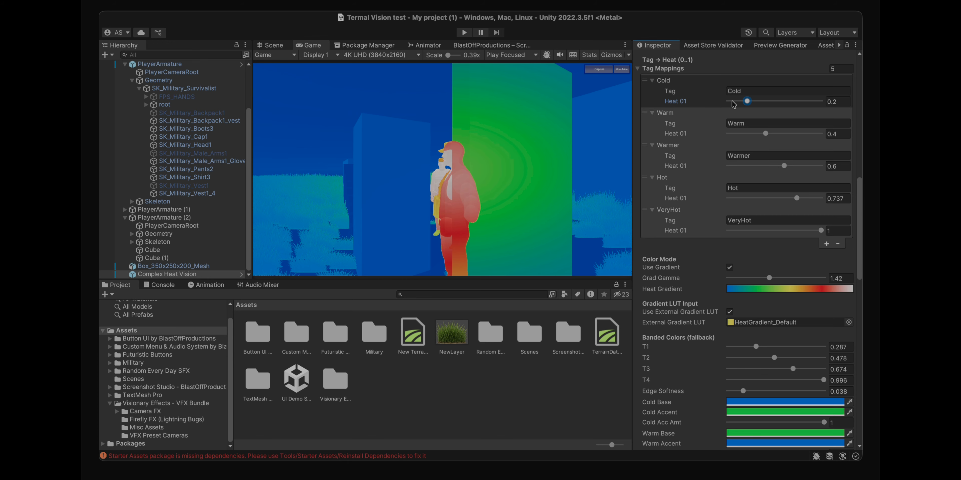
key("super+z")
Review the tag names in the VeryHot, Hot, Warmer, Warm and Cold mappings
left_click(758, 221)
left_click(757, 188)
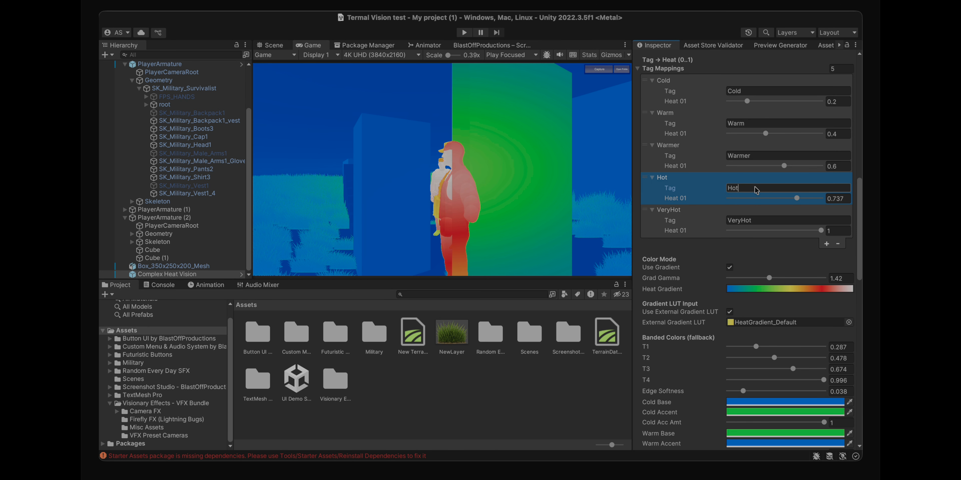
left_click(755, 156)
left_click(756, 123)
left_click(755, 91)
scroll(755, 93, "up", 15)
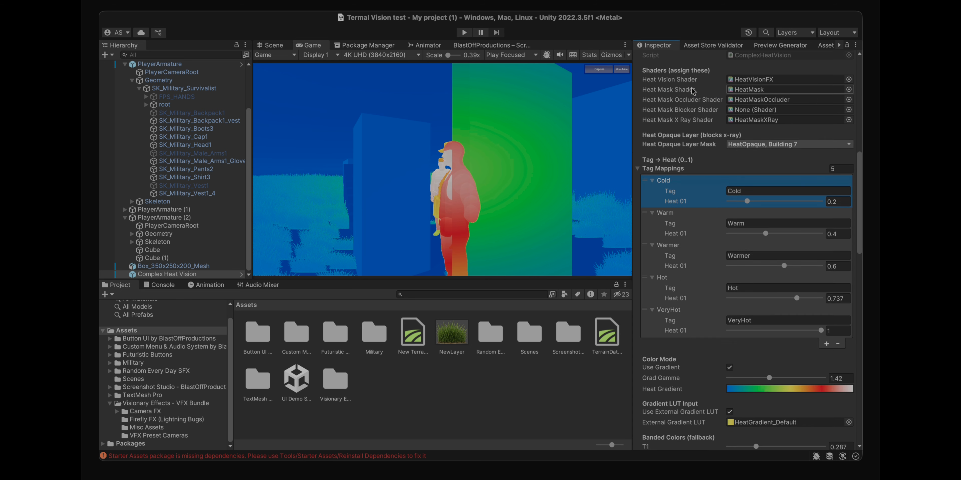
Examine the tag options of the Cube (1) wall, leave it on Cold, and compare with the camera's Cold mapping
left_click(274, 46)
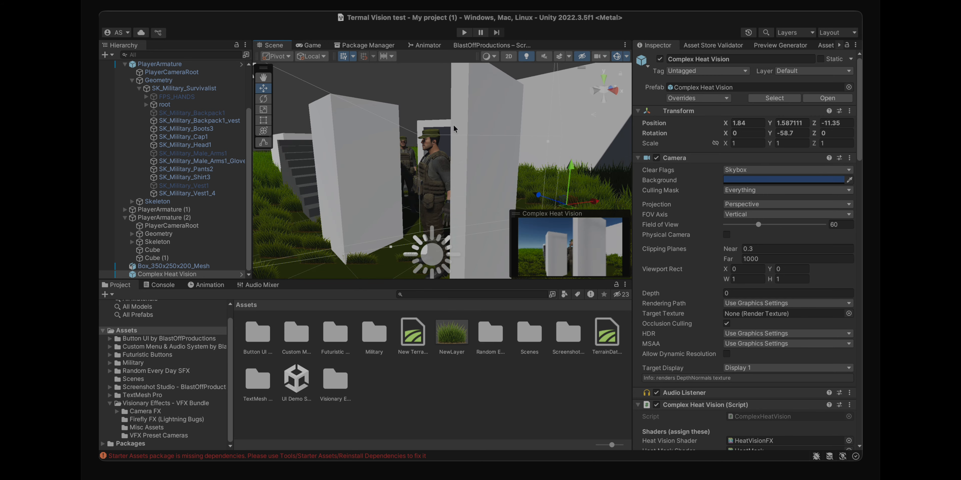
left_click(490, 114)
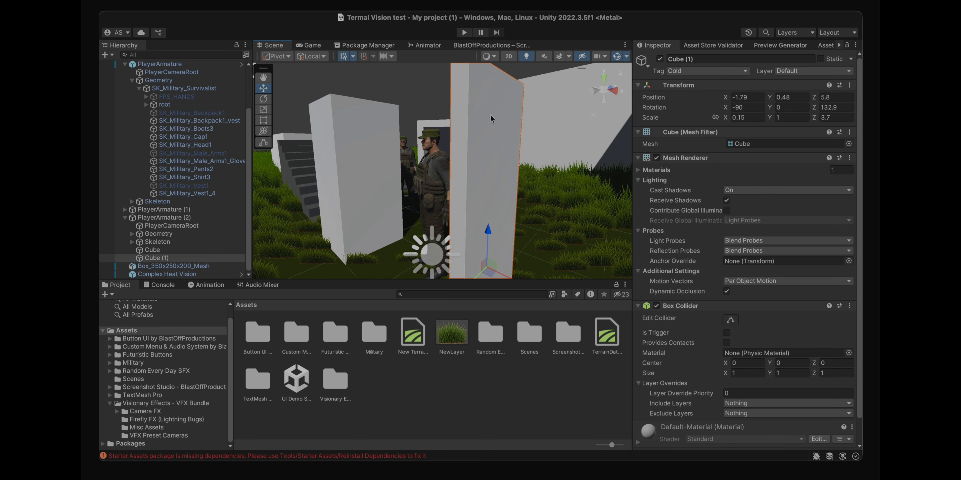
left_click(693, 72)
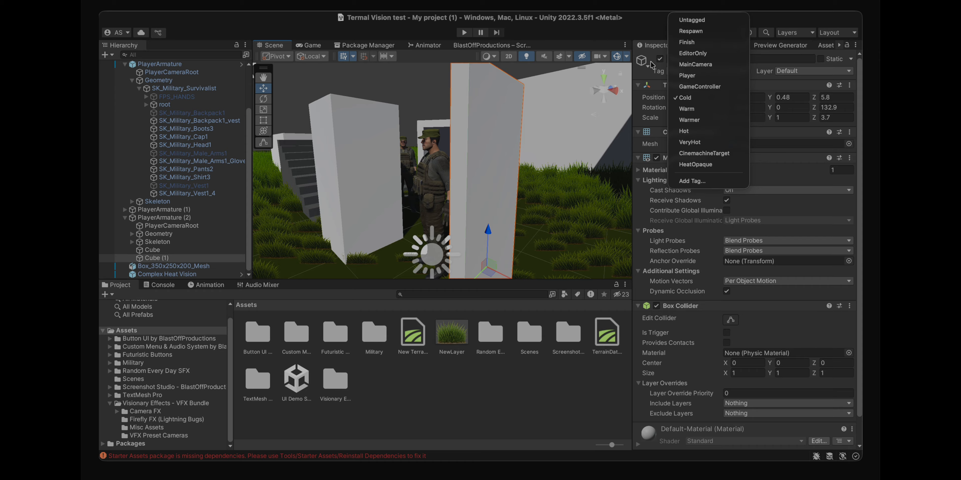
left_click(659, 75)
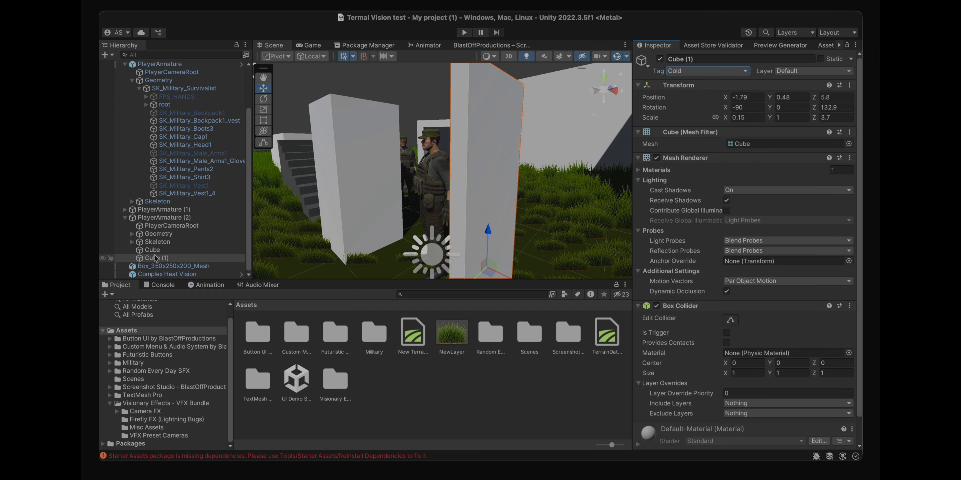
left_click(167, 275)
scroll(710, 265, "down", 15)
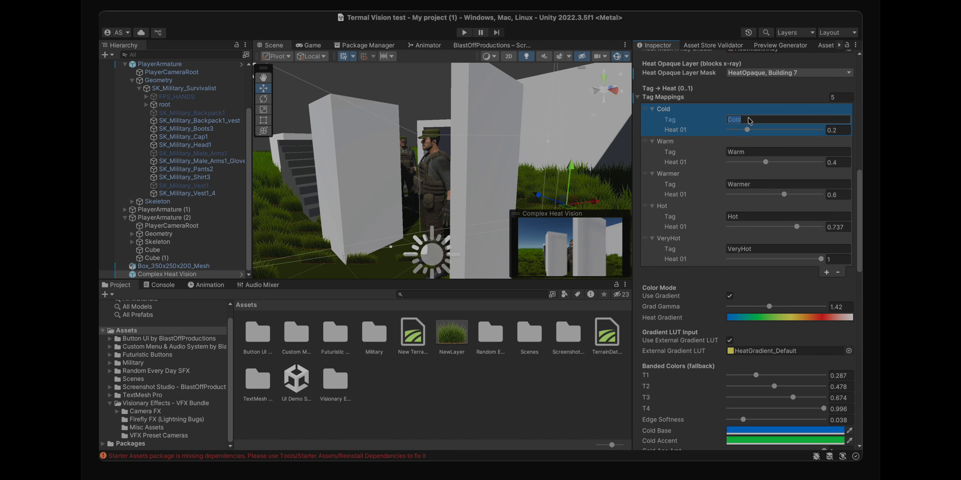
Toggle Use Gradient in the Color Mode settings to compare both looks in the game view, leaving it off
scroll(691, 279, "down", 6)
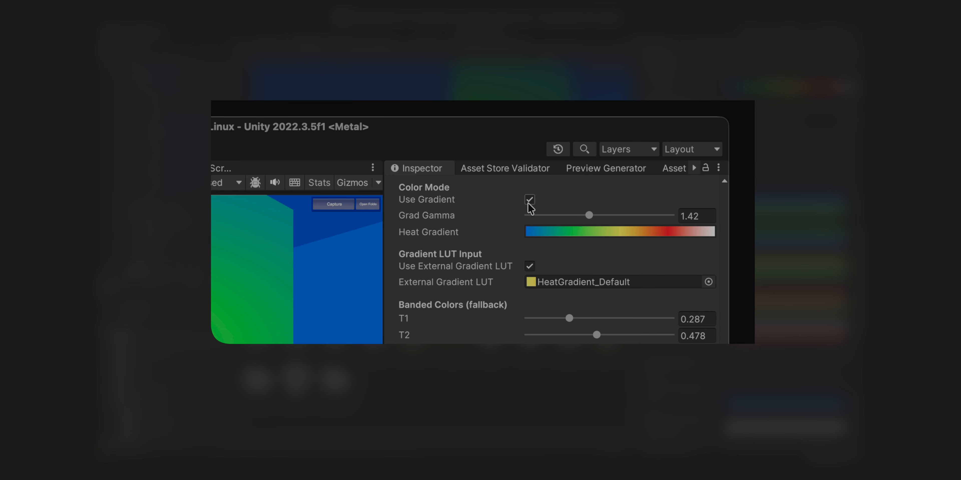
left_click(528, 202)
left_click(529, 203)
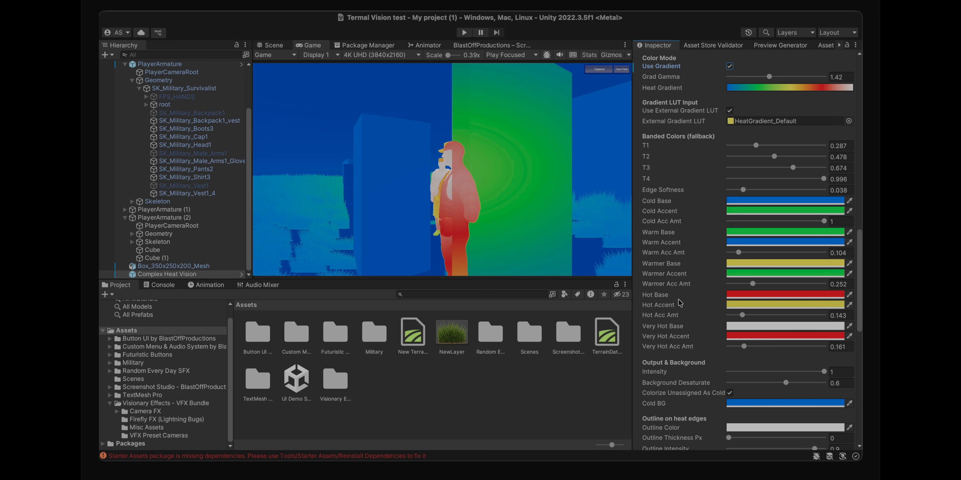
left_click(729, 67)
left_click(729, 68)
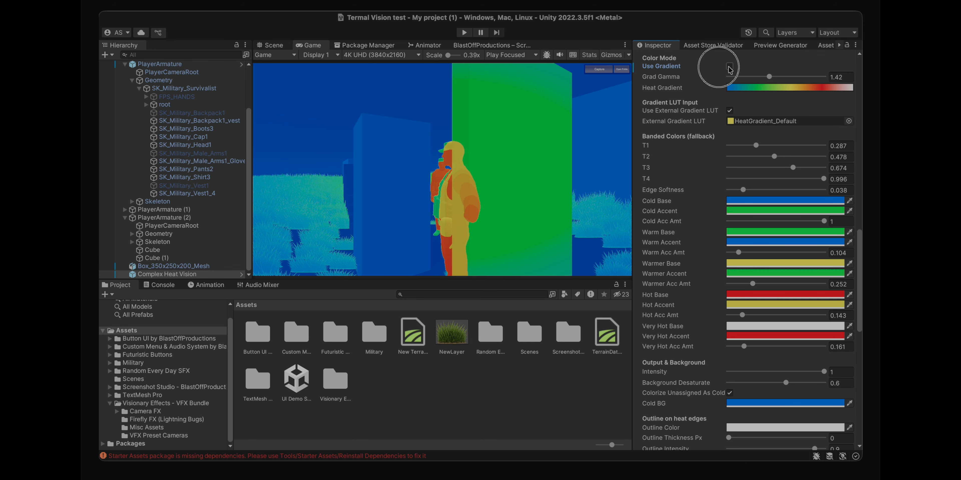
left_click(729, 67)
left_click(730, 68)
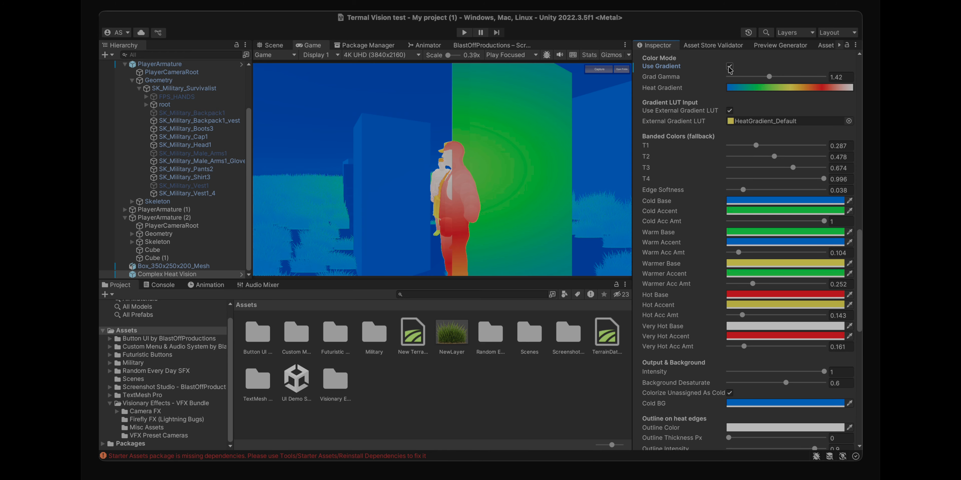
left_click(729, 67)
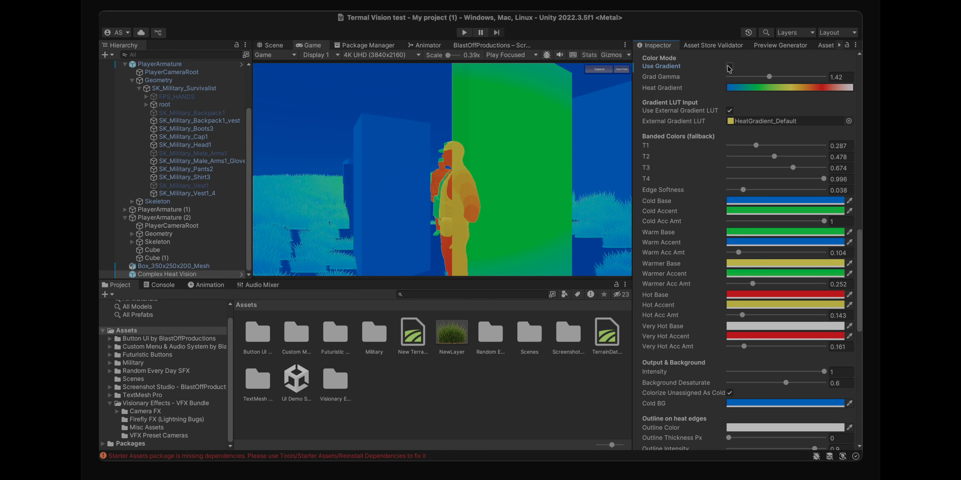
left_click(729, 67)
left_click(730, 67)
Try out the Cold Base and Warm Base colors of the banded palette and undo the color changes
left_click(756, 200)
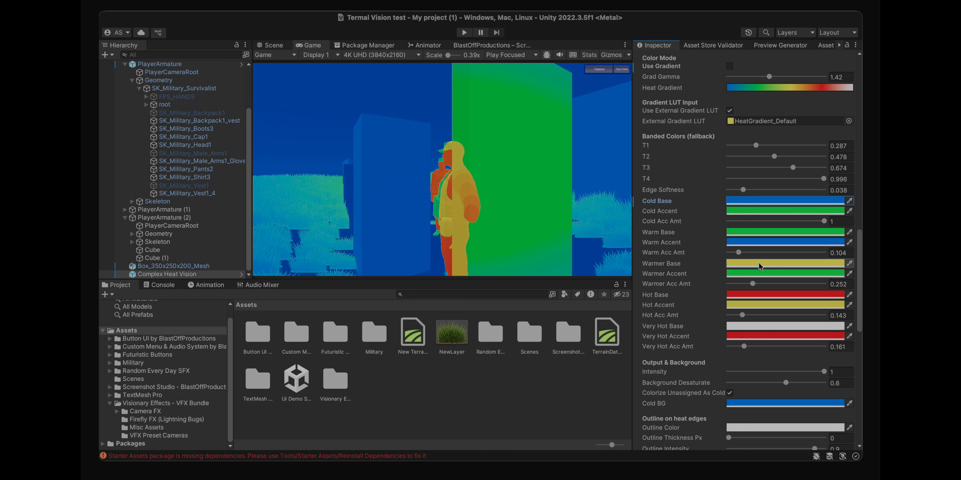
left_click(742, 232)
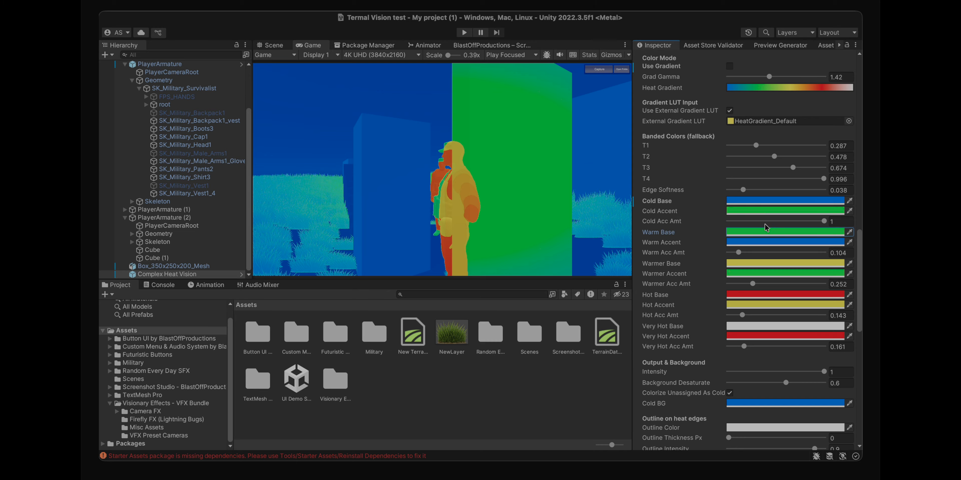
key("super+z")
key("super+z")
key("super+z")
key("super+z")
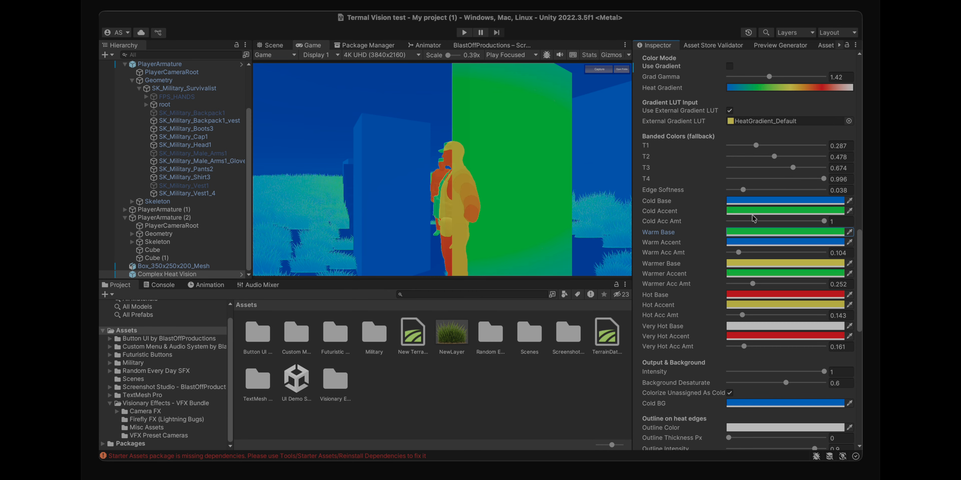
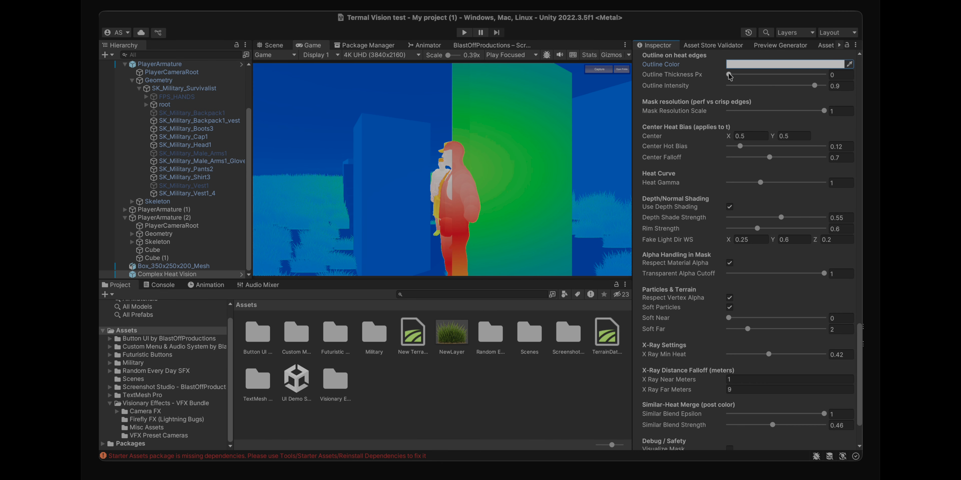
Set Outline Thickness Px to 0.95 and inspect the outlines on the characters and grass up close in the game view
left_click_drag(729, 75, 751, 75)
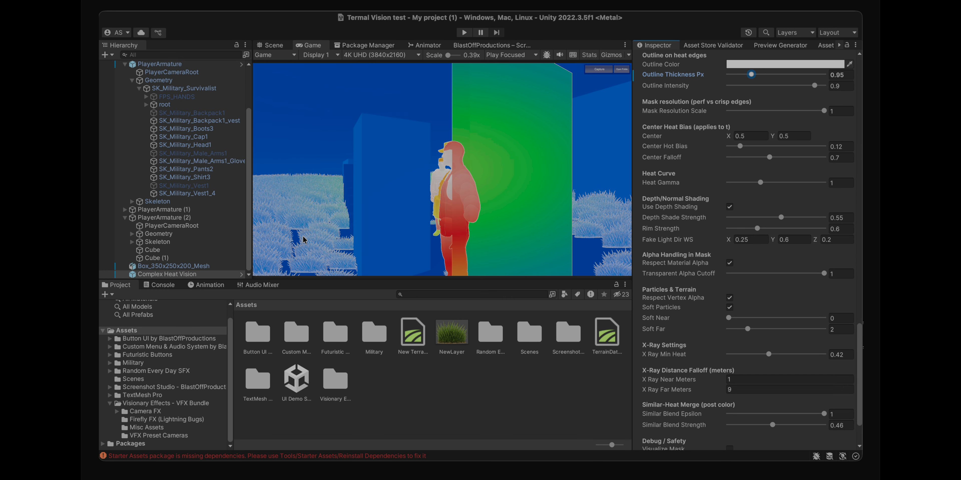
left_click_drag(447, 60, 452, 59)
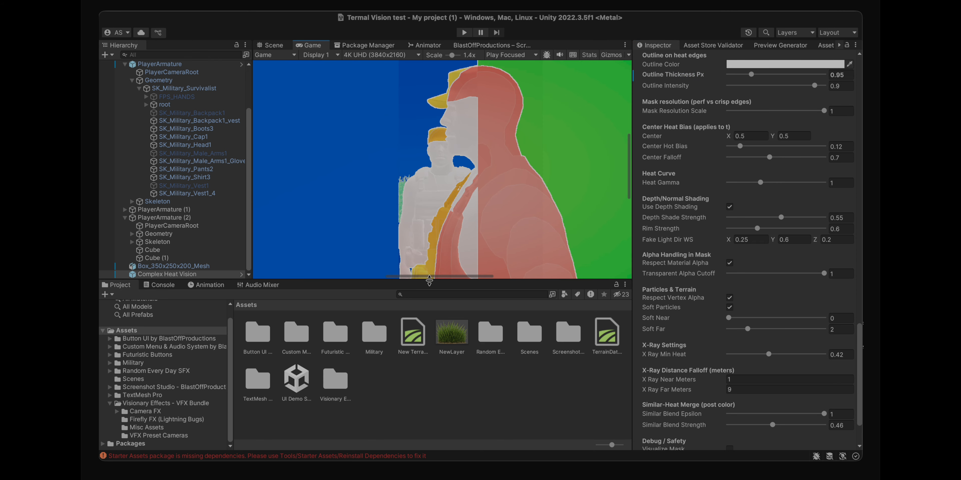
left_click_drag(431, 278, 308, 279)
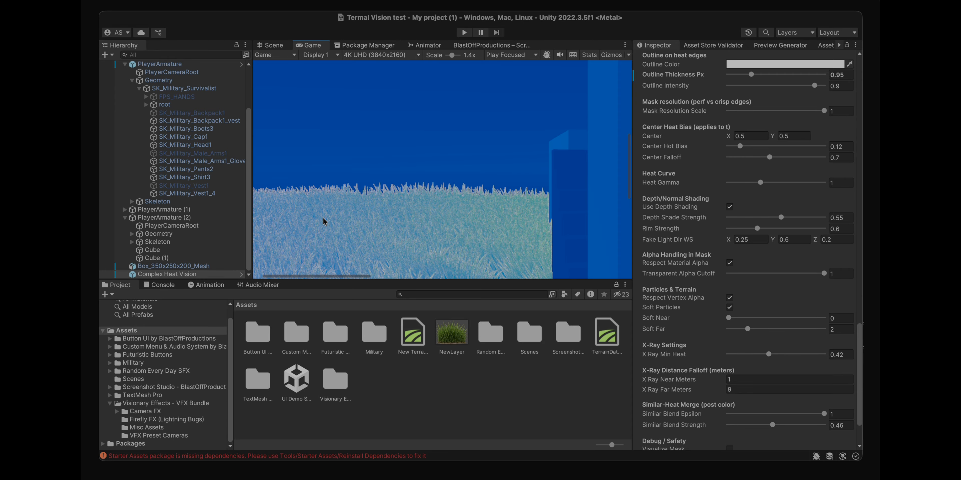
left_click_drag(450, 60, 448, 56)
Try a Mask Resolution Scale of 0.25 and restore it to 1
left_click(729, 111)
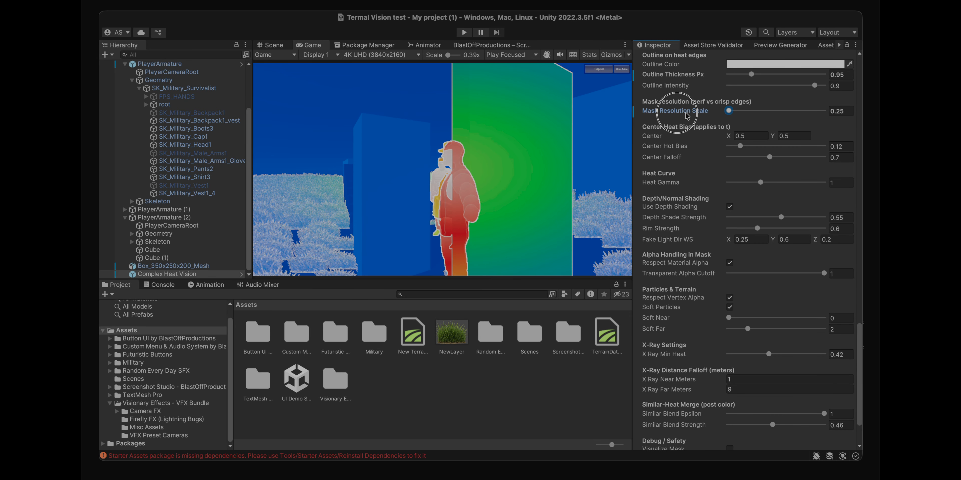
left_click_drag(692, 110, 844, 113)
Try a green Outline Color with a thickness of 4 while varying Outline Intensity between 0 and 1
left_click_drag(813, 86, 704, 88)
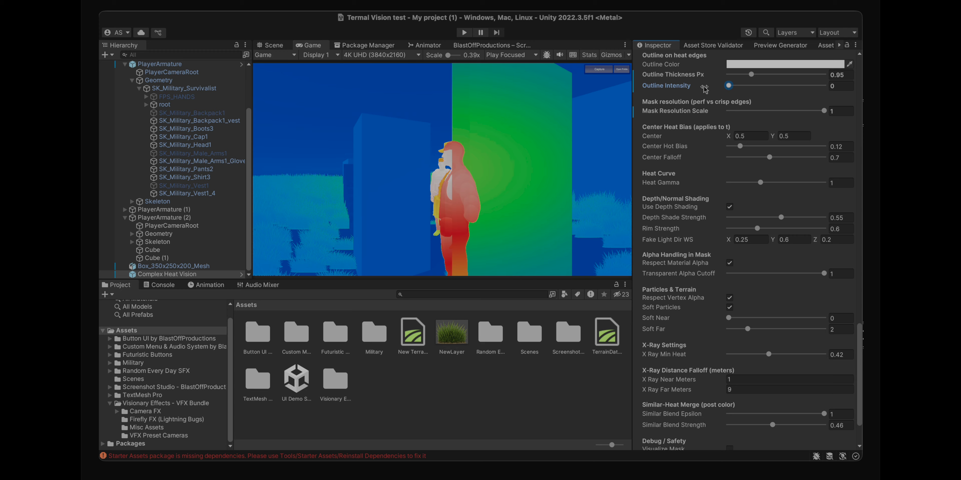
left_click(767, 63)
left_click_drag(751, 74, 819, 75)
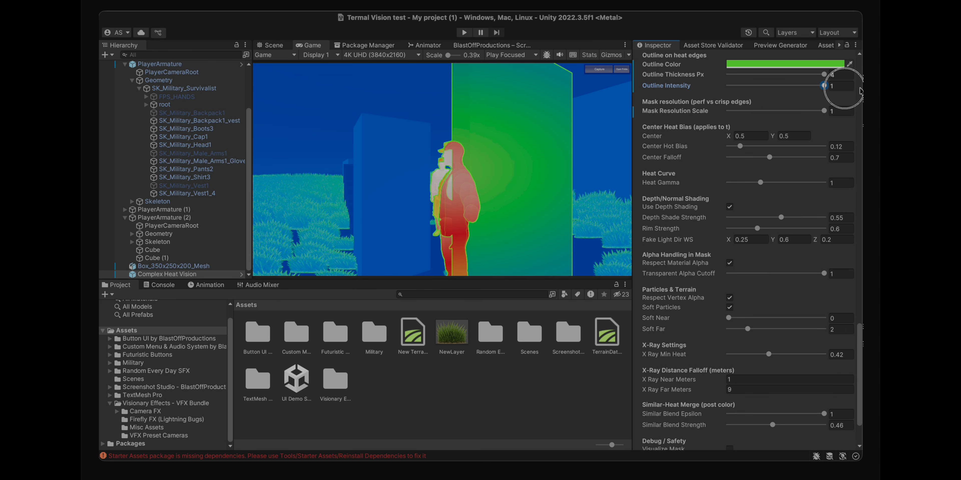
left_click_drag(843, 91, 813, 84)
left_click_drag(813, 85, 807, 82)
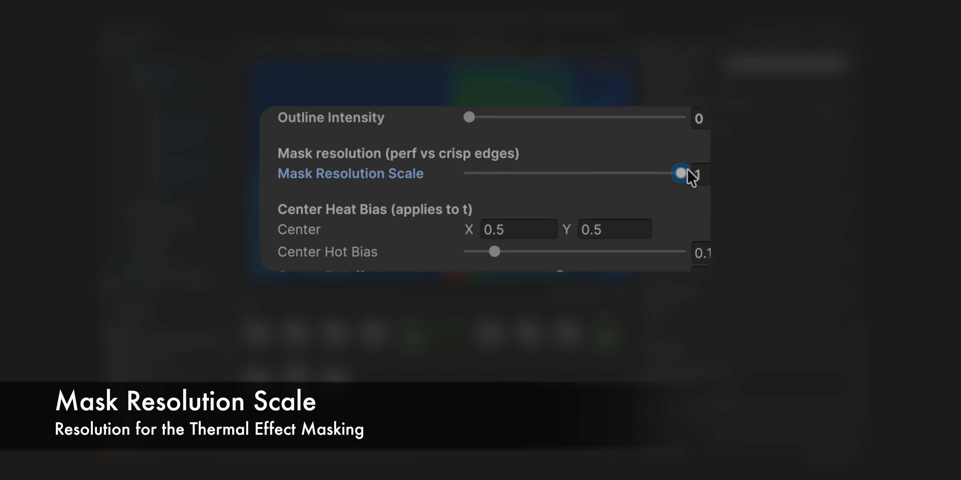
Lower the Mask Resolution Scale to its minimum to compare the thermal mask, and return it to 1
left_click_drag(678, 172, 196, 136)
left_click_drag(453, 177, 835, 109)
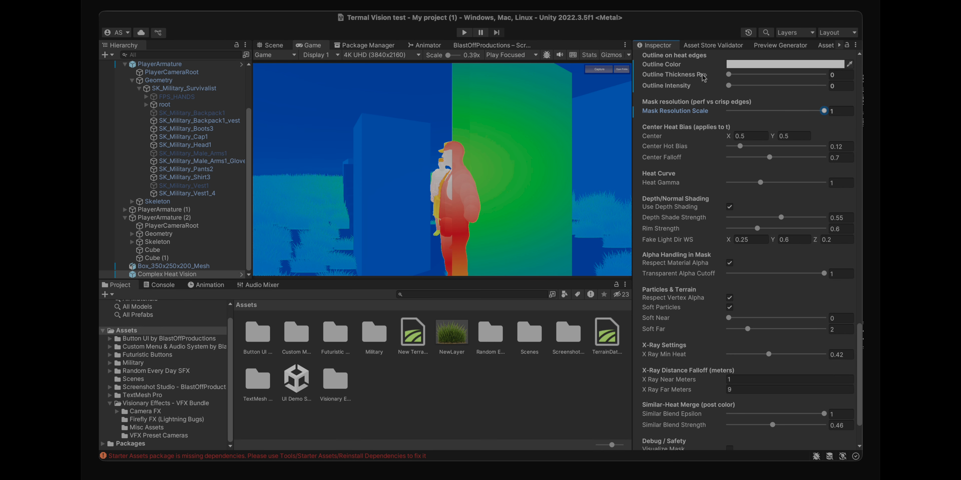
mouse_move(825, 114)
left_mouse_down()
mouse_move(683, 105)
mouse_move(830, 105)
left_mouse_up()
Try shifting the X value of the Center Heat Bias center
scroll(692, 75, "down", 3)
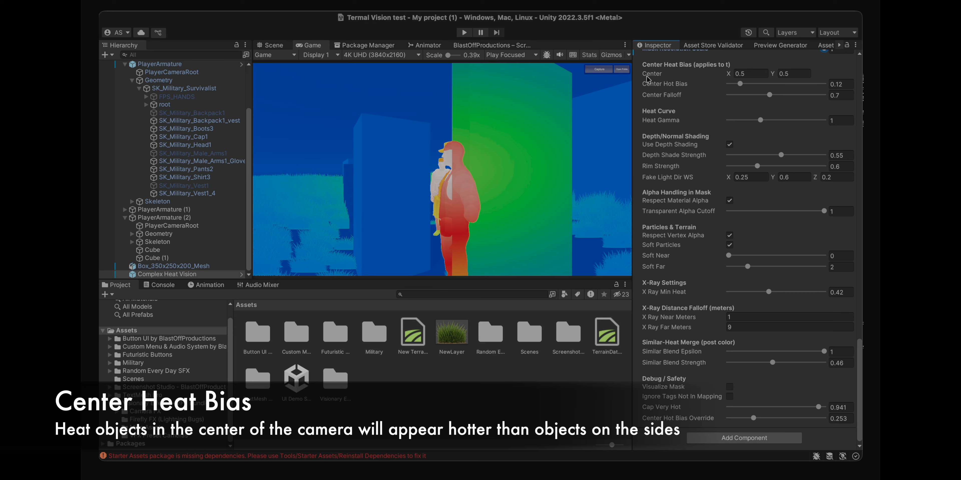
left_click(729, 75)
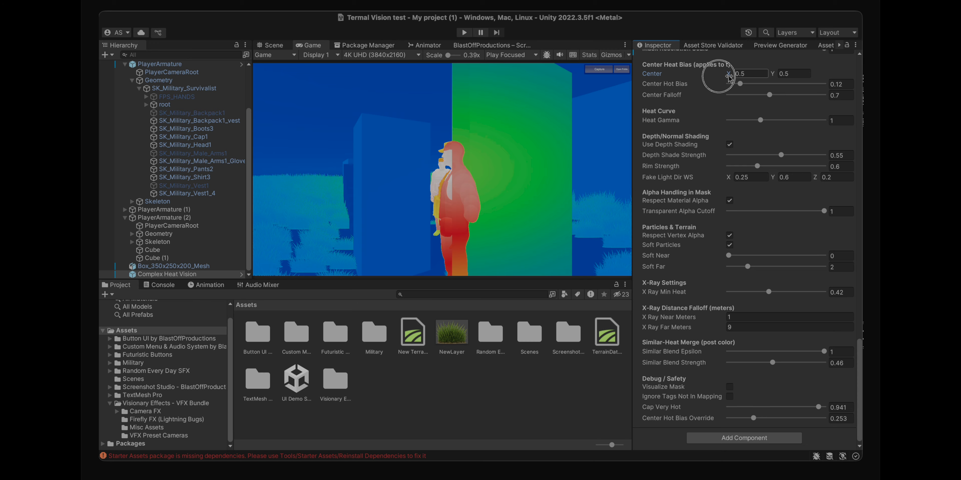
mouse_move(729, 76)
left_mouse_down()
mouse_move(713, 75)
mouse_move(726, 74)
left_mouse_up()
Run the scene in Play mode and shift the Complex Heat Vision camera along X to observe the center heat bias
left_click(464, 33)
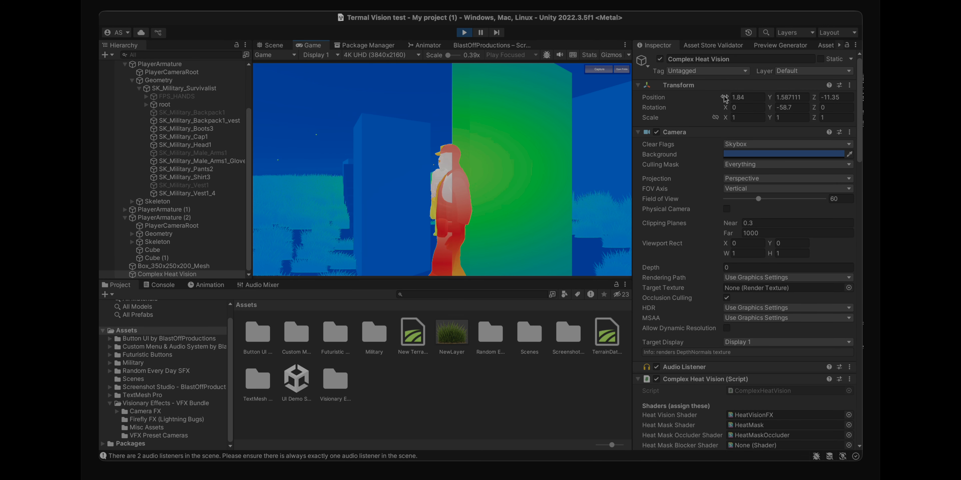
left_click_drag(724, 98, 773, 102)
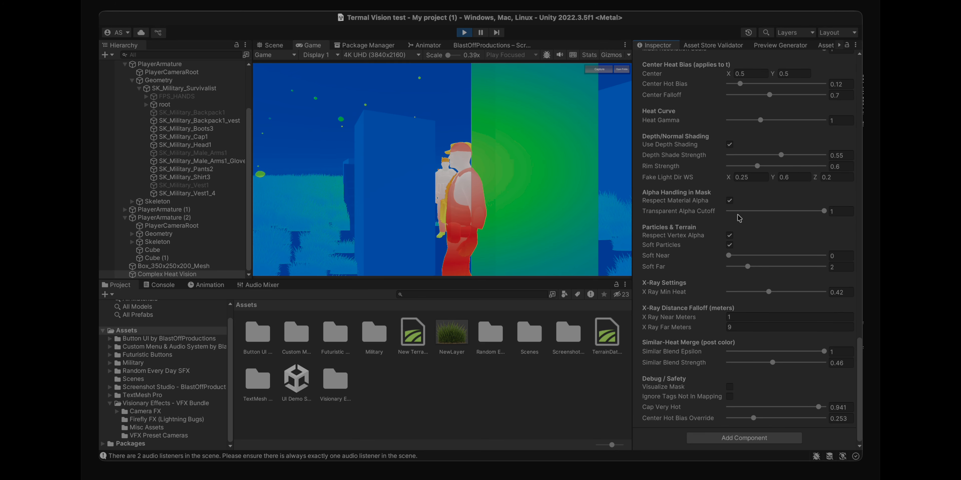
Try other Center Falloff and Heat Gamma values, including a gamma of 0.77, and restore them to 0.7 and 1
scroll(739, 218, "up", 5)
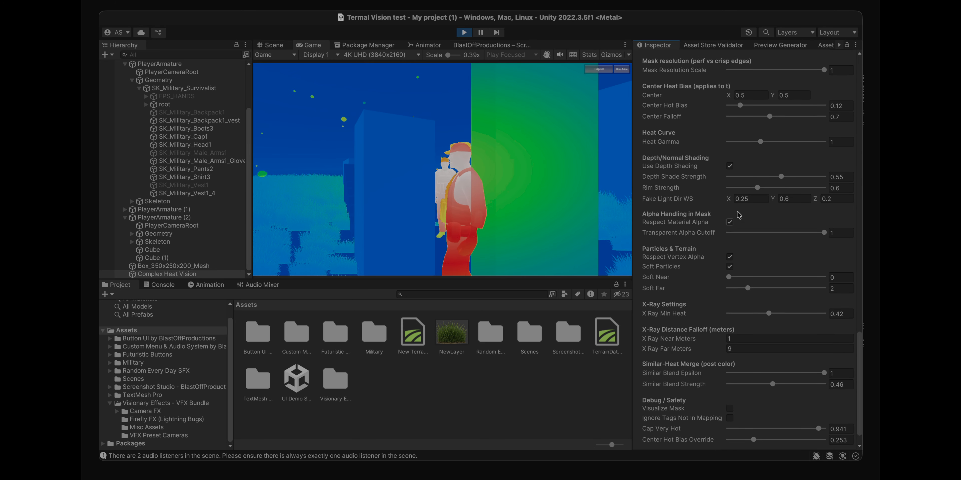
left_click_drag(731, 147, 834, 162)
key("super+z")
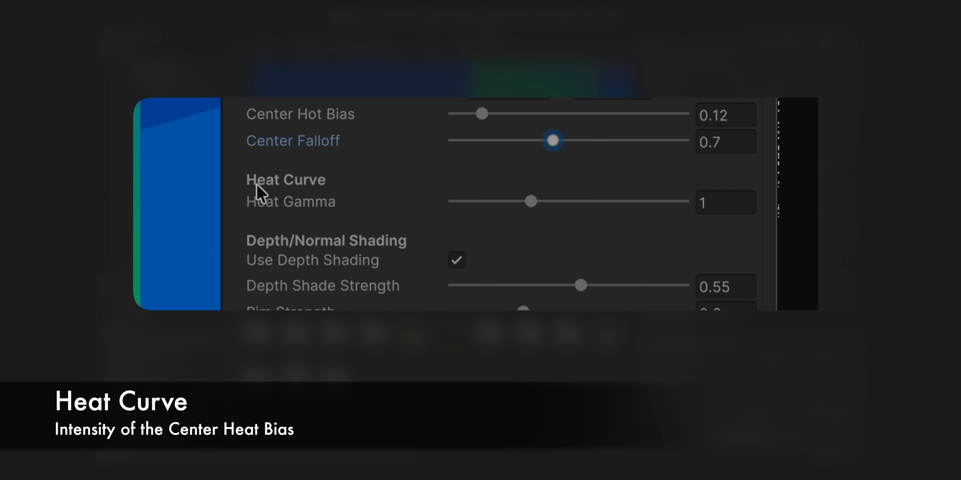
left_click_drag(531, 200, 495, 205)
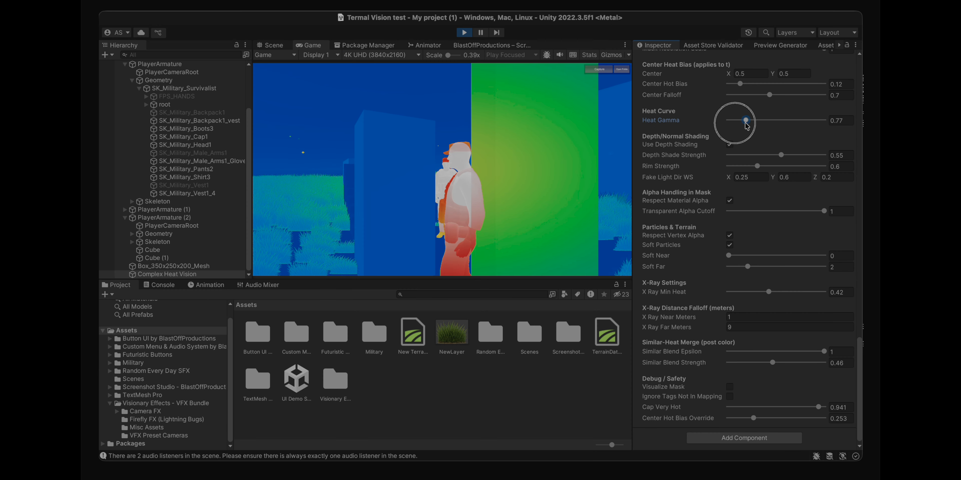
mouse_move(746, 124)
left_mouse_down()
mouse_move(735, 124)
mouse_move(786, 125)
mouse_move(716, 123)
mouse_move(818, 123)
mouse_move(762, 123)
left_mouse_up()
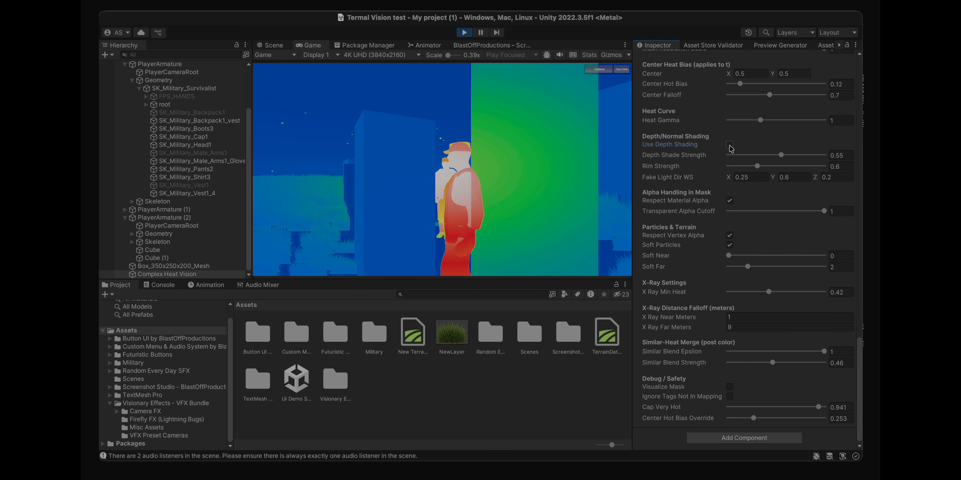
Turn Use Depth Shading back on and try a higher Rim Strength in the Depth/Normal Shading settings
left_click(729, 146)
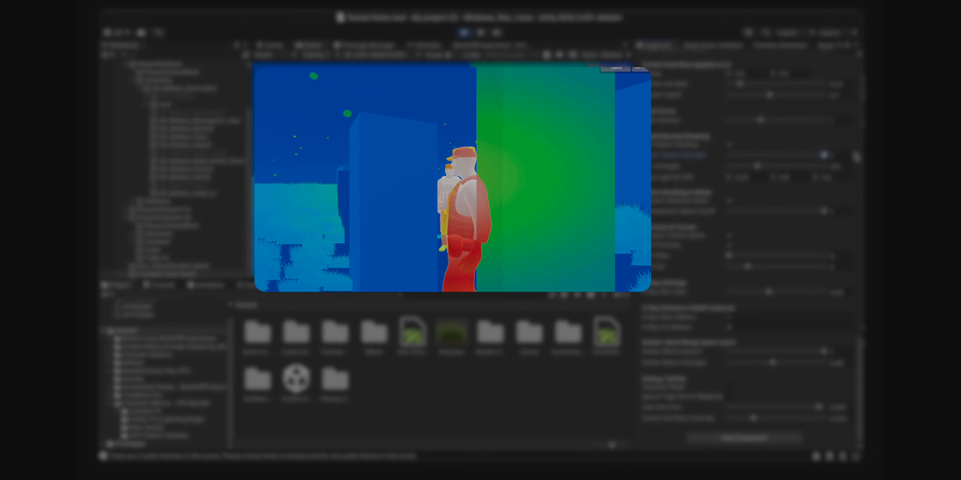
mouse_move(757, 166)
left_mouse_down()
mouse_move(829, 166)
mouse_move(751, 158)
mouse_move(839, 161)
mouse_move(734, 169)
mouse_move(859, 157)
left_mouse_up()
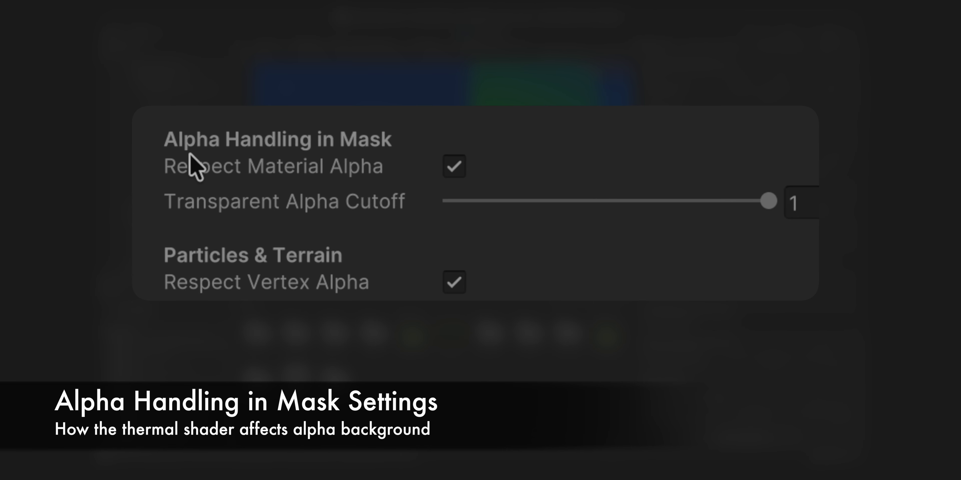
Toggle Respect Material Alpha and Respect Vertex Alpha to compare the particles in the game view, leaving both on
left_click(454, 166)
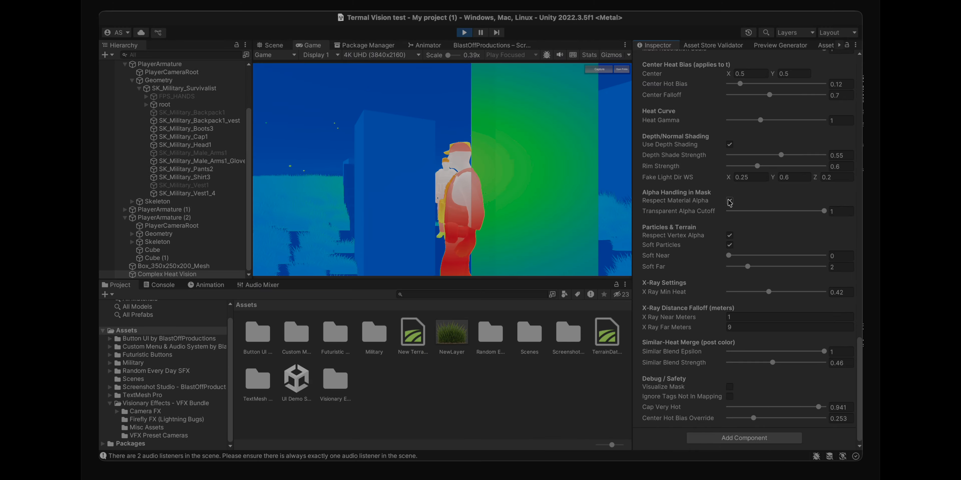
left_click(729, 201)
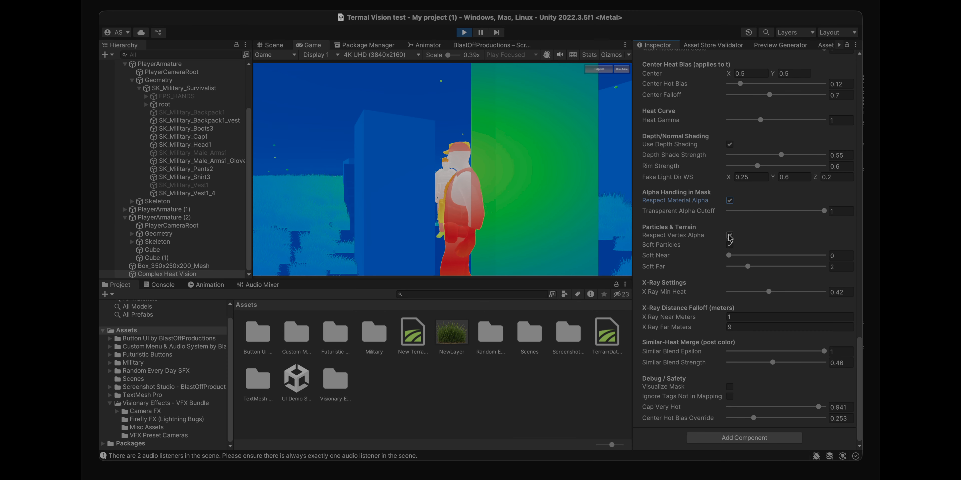
left_click(730, 237)
left_click(730, 237)
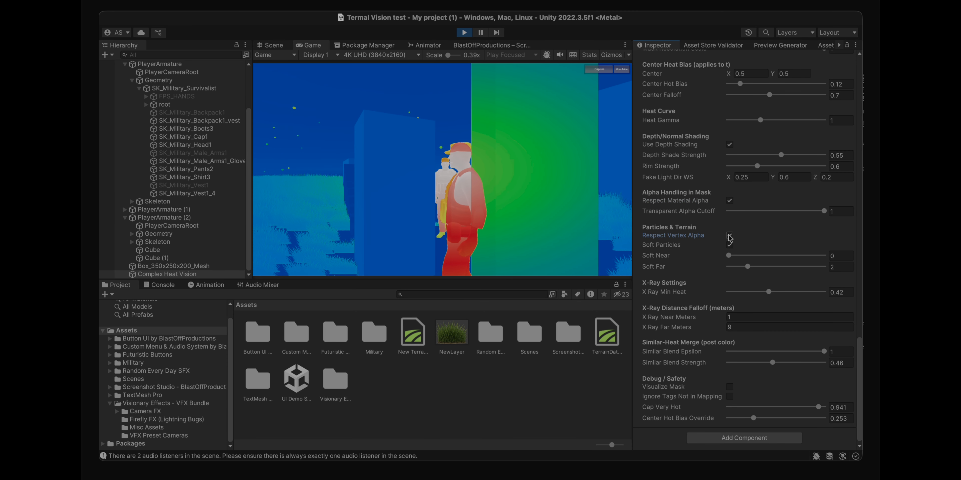
left_click(730, 237)
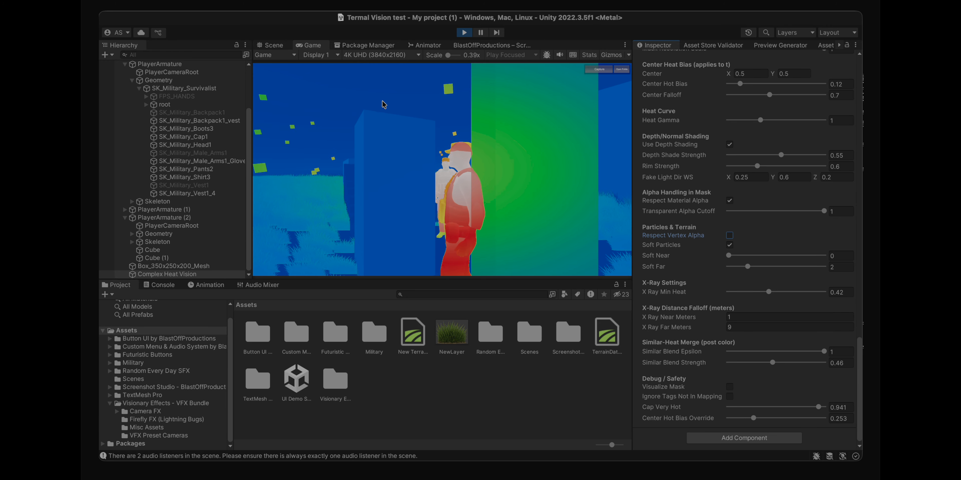
left_click(730, 237)
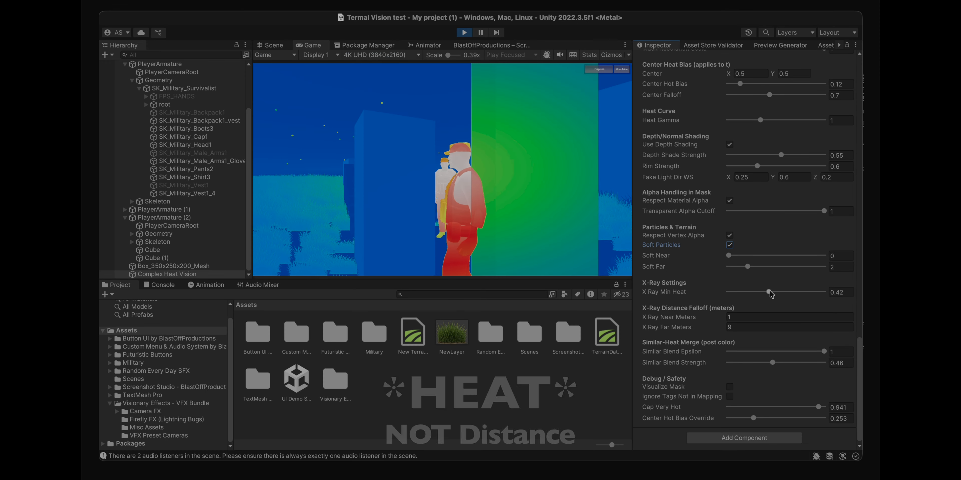
Try X Ray Min Heat values of 0.323, 0.317 and 0.407, watching the backpack in the game view, and restore 0.42
mouse_move(764, 295)
left_mouse_down()
mouse_move(677, 291)
mouse_move(786, 284)
mouse_move(746, 288)
mouse_move(760, 294)
left_mouse_up()
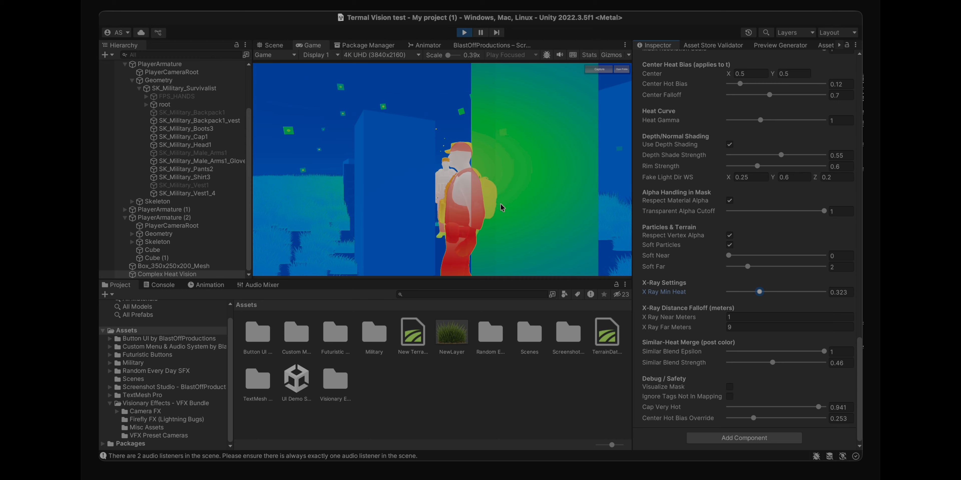
left_click_drag(760, 292, 759, 294)
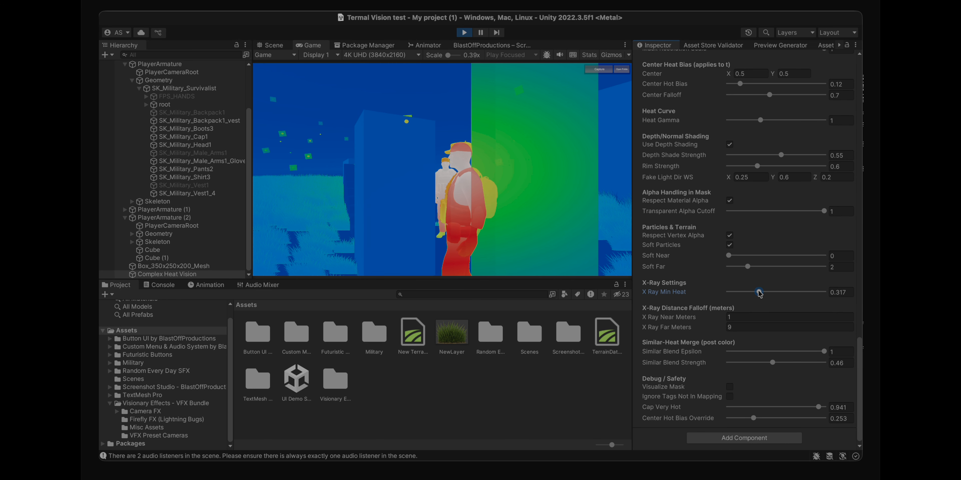
mouse_move(760, 293)
left_mouse_down()
mouse_move(787, 294)
mouse_move(731, 294)
mouse_move(768, 291)
left_mouse_up()
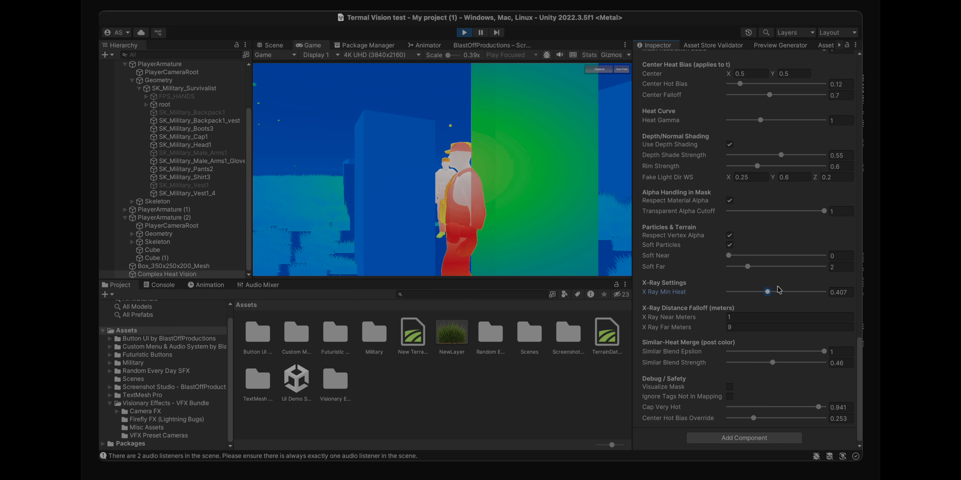
left_click(852, 292)
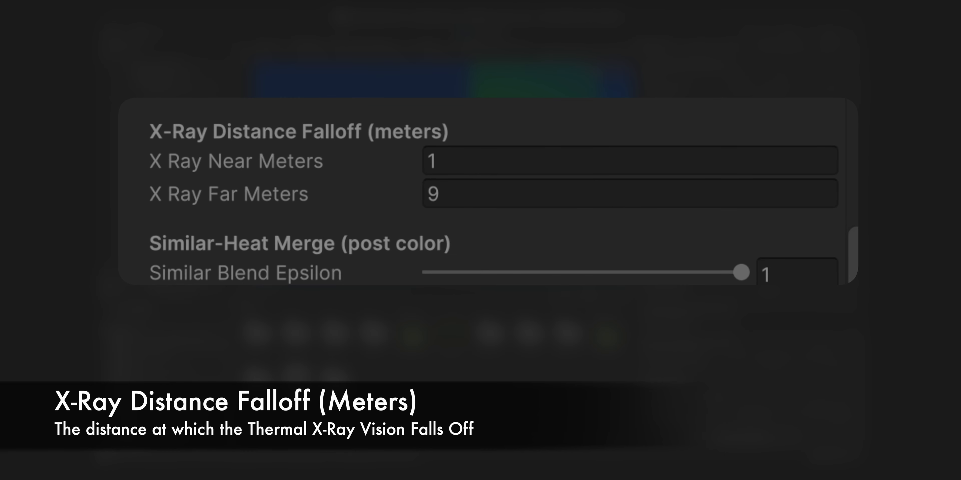
Move the Complex Heat Vision camera closer to the green wall, at position X 1.4 and Z -11.01
scroll(796, 112, "up", 15)
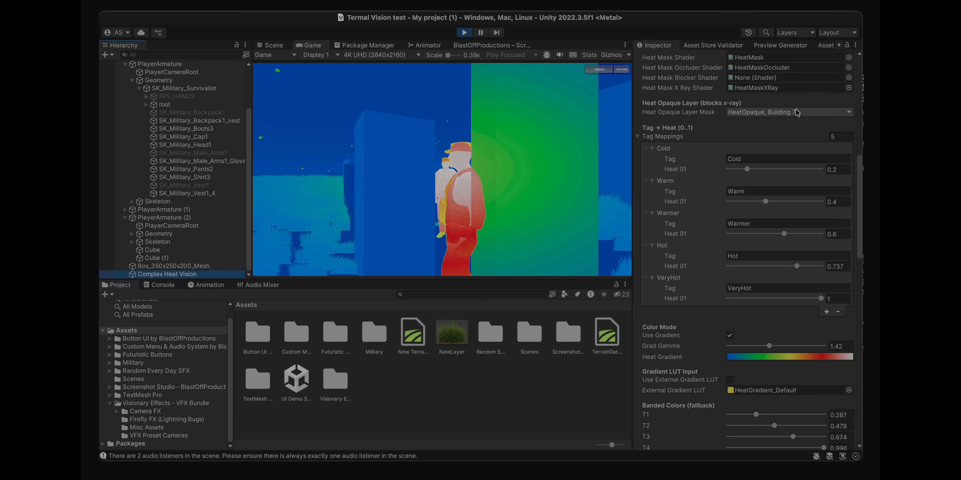
scroll(797, 112, "up", 10)
left_click_drag(816, 97, 815, 95)
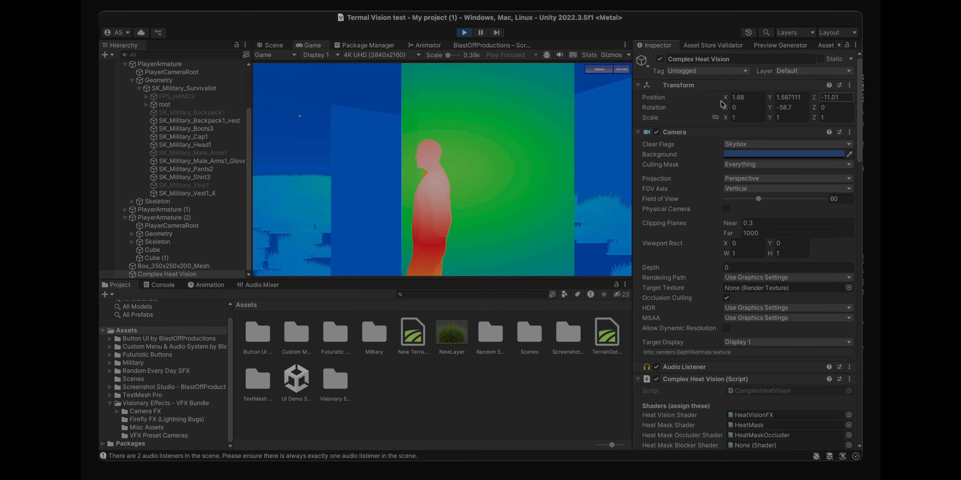
mouse_move(726, 98)
left_mouse_down()
mouse_move(774, 86)
mouse_move(711, 93)
left_mouse_up()
Move the camera away from the green wall along X to a position just over 4
scroll(767, 61, "down", 15)
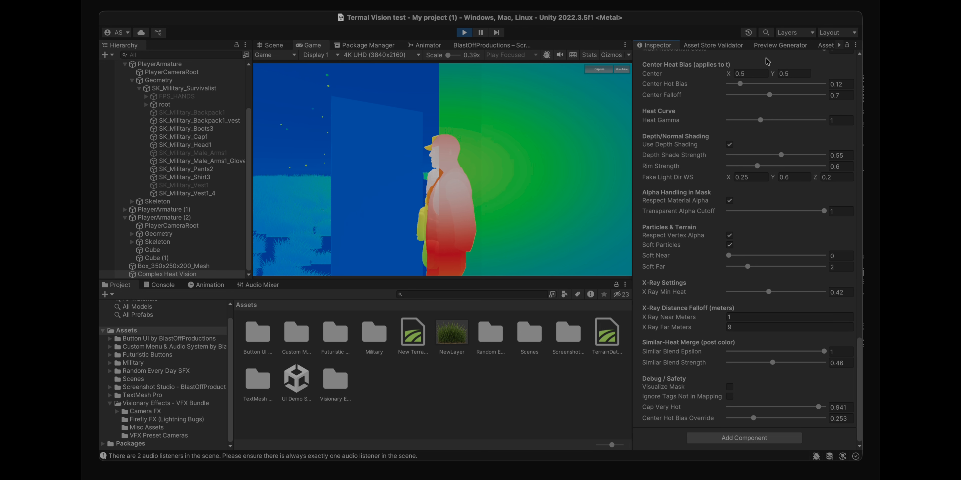
scroll(767, 61, "up", 15)
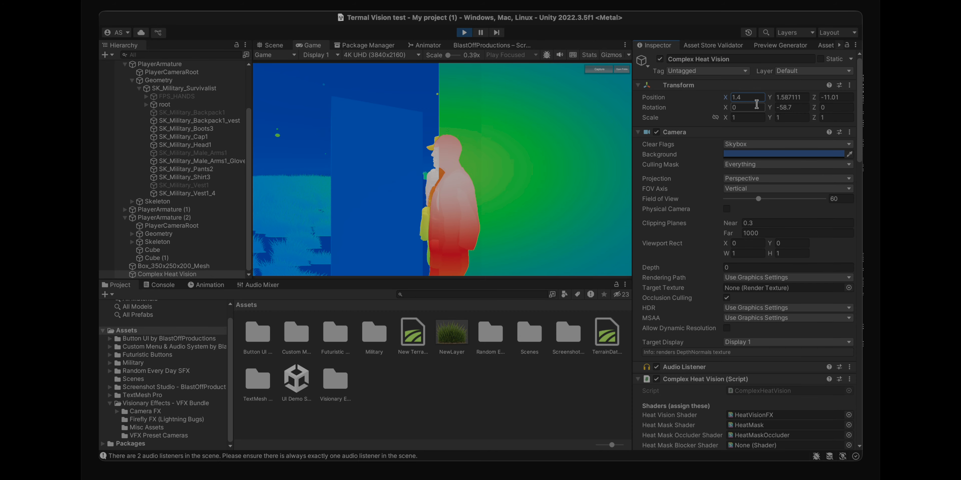
left_click_drag(731, 95, 766, 97)
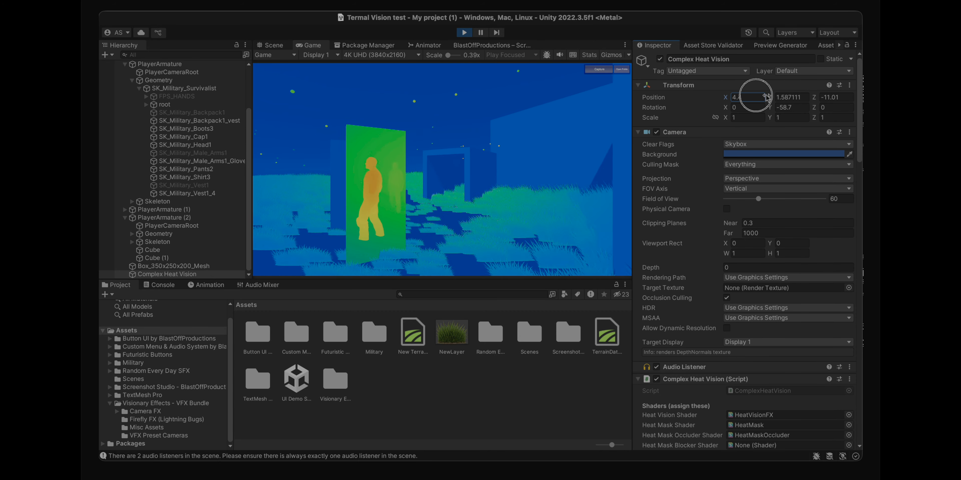
Set X Ray Far Meters back to 9 and exit Play mode
scroll(767, 98, "down", 15)
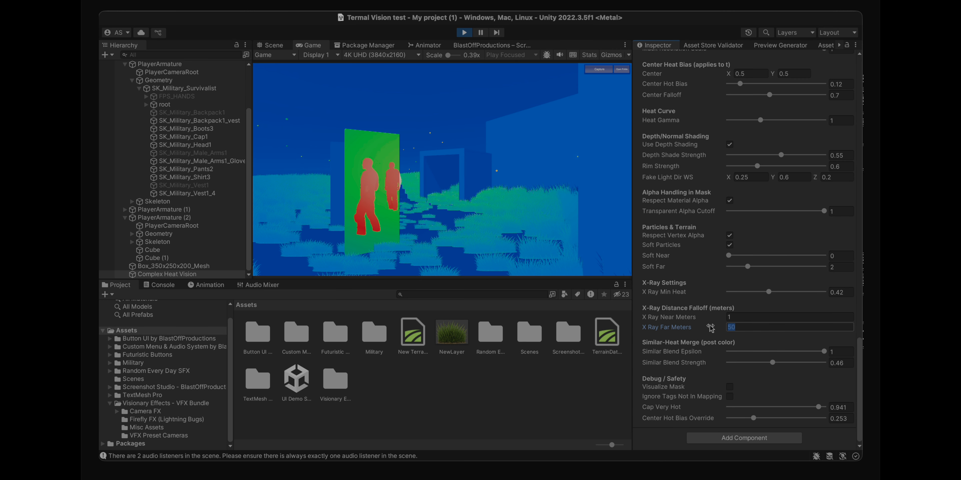
type("9")
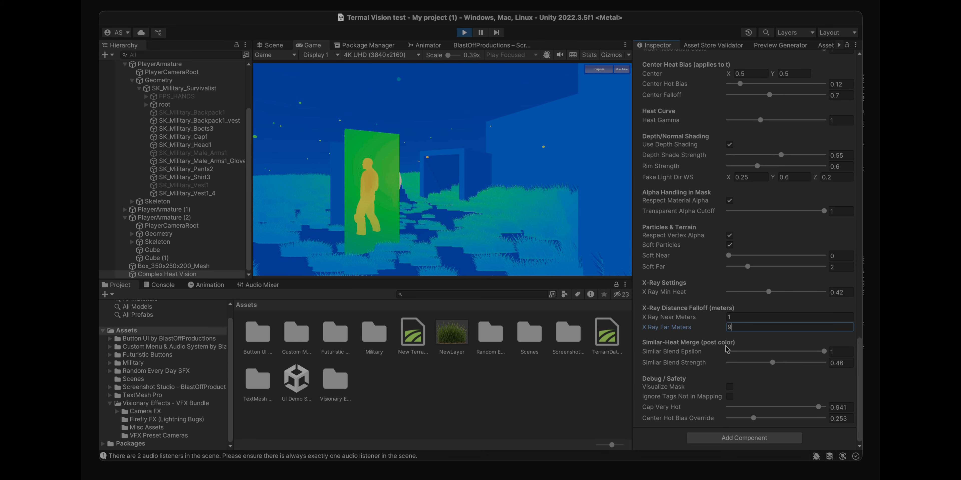
key("super+p")
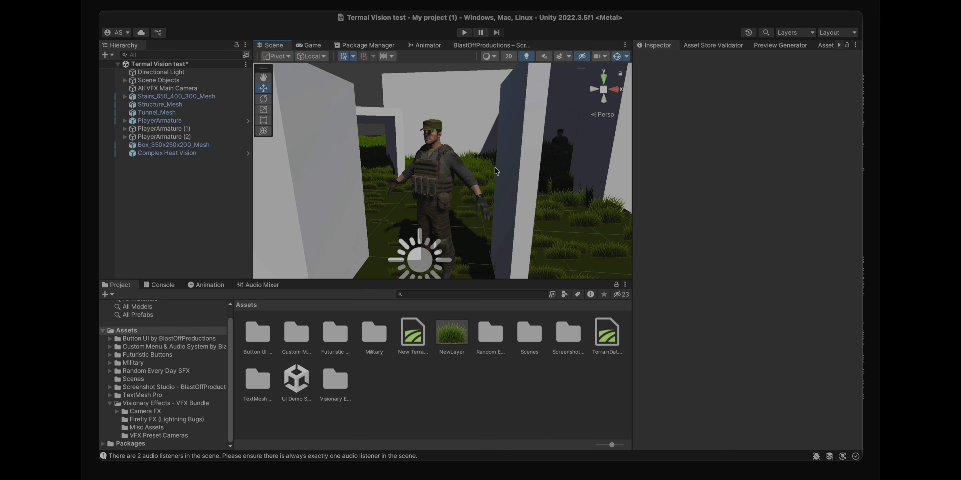